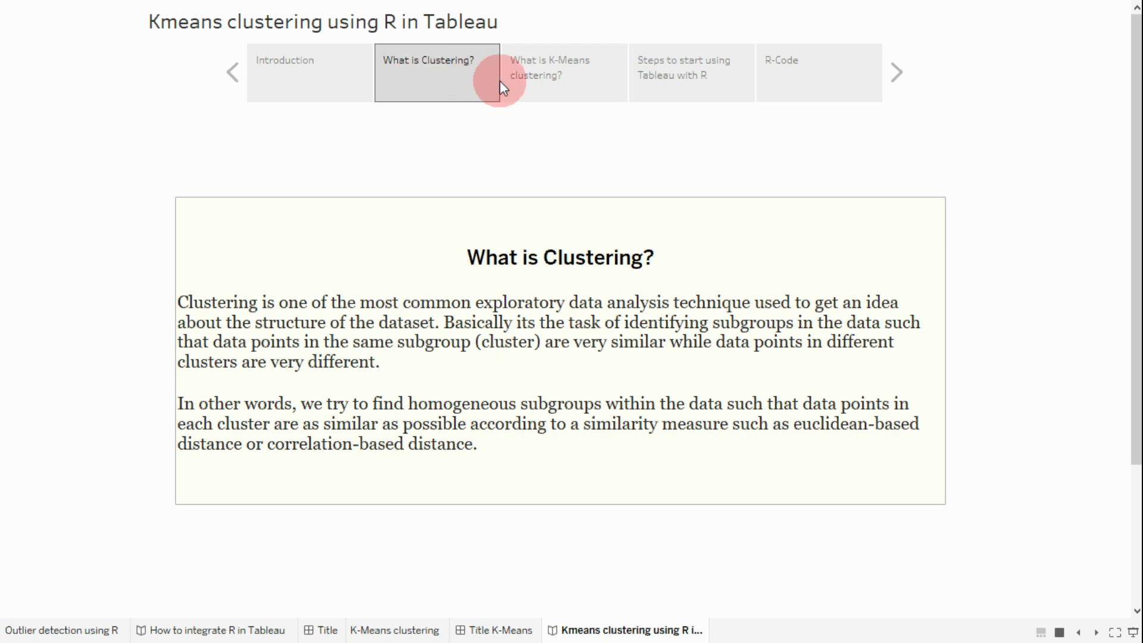
Step: Advance the story to its 'What is K-Means clustering?' point
left_click(555, 70)
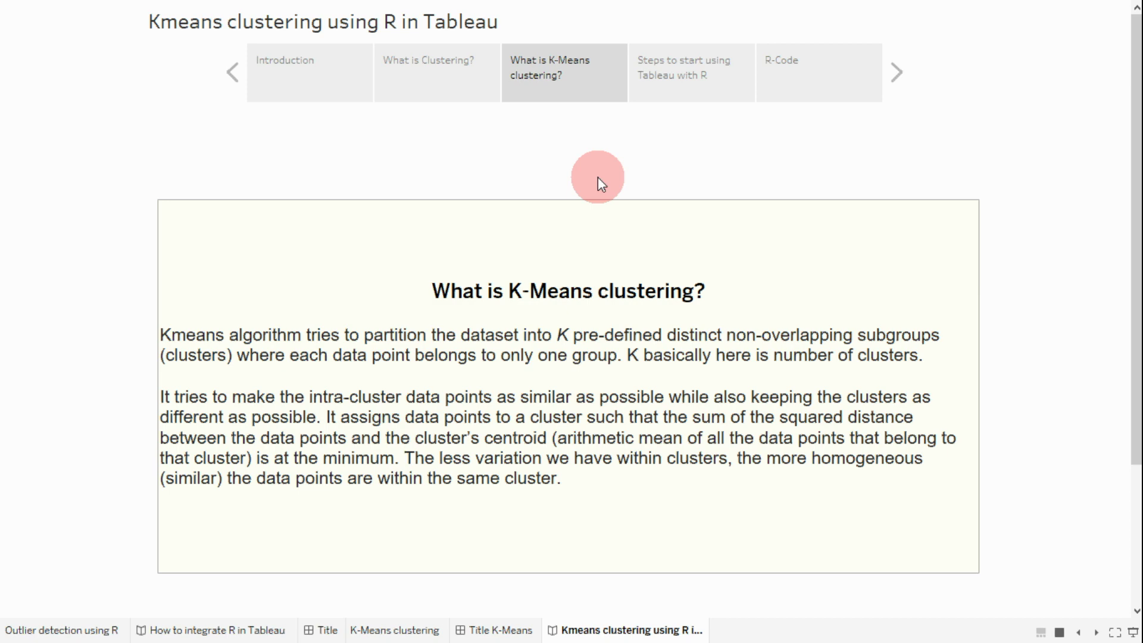
Step: Move the story to the 'Steps to start using Tableau with R' point on Rserve setup
left_click(704, 81)
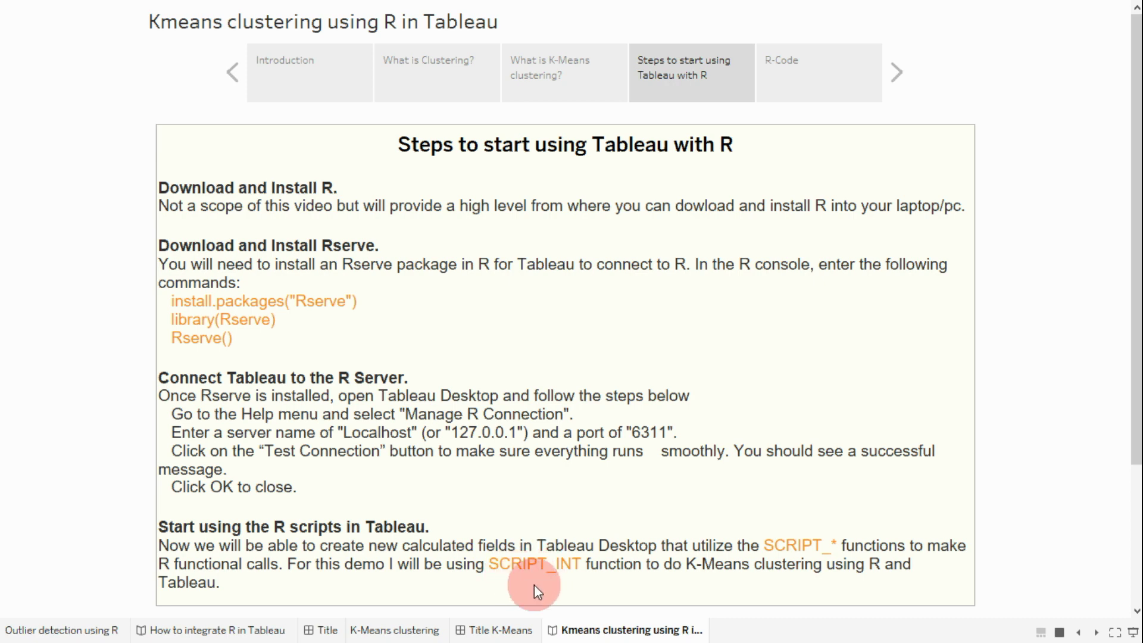
Step: Show the R-Code story point, exit presentation mode, and open the K-Means clustering worksheet
left_click(798, 74)
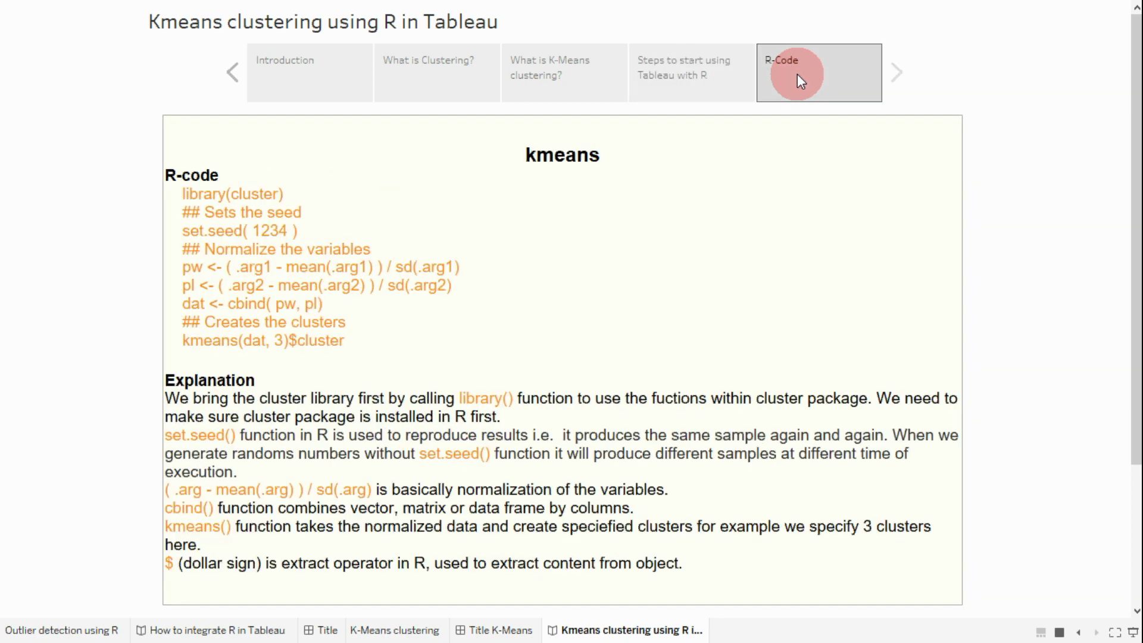
key("Escape")
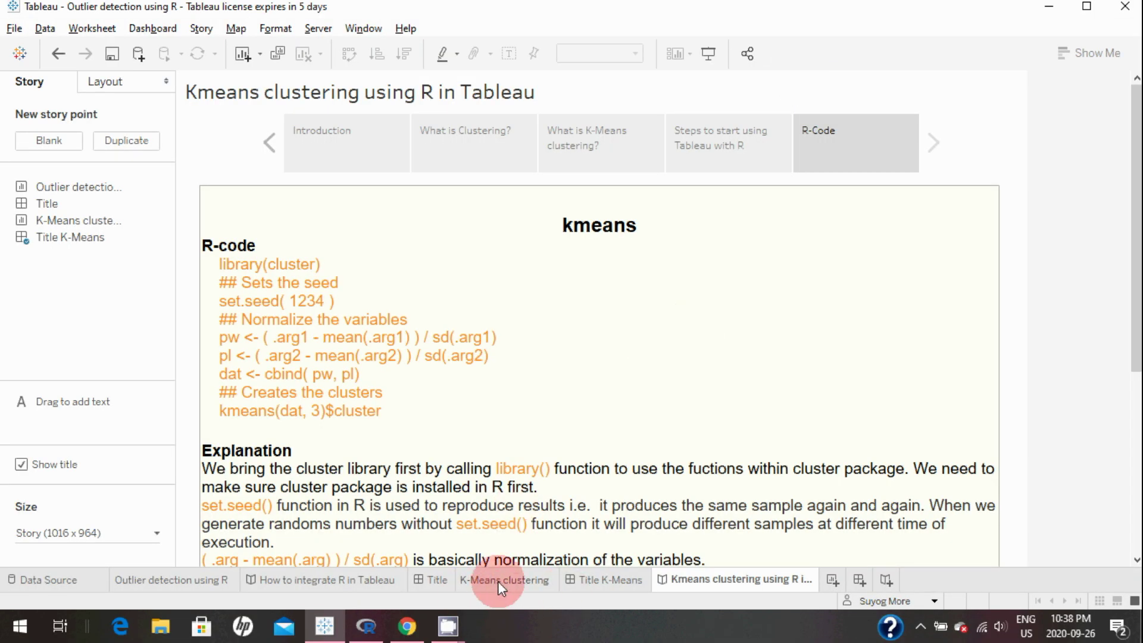
left_click(498, 582)
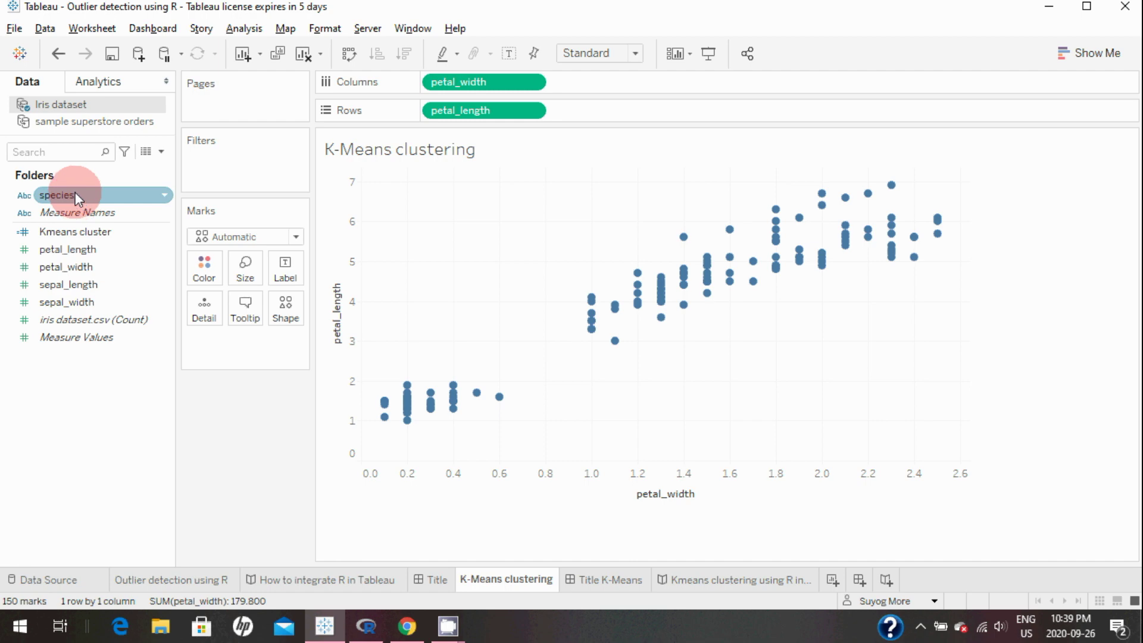
Step: Colour the petal scatter by species, highlight virginica, and select the four measure fields
left_click_drag(75, 191, 207, 276)
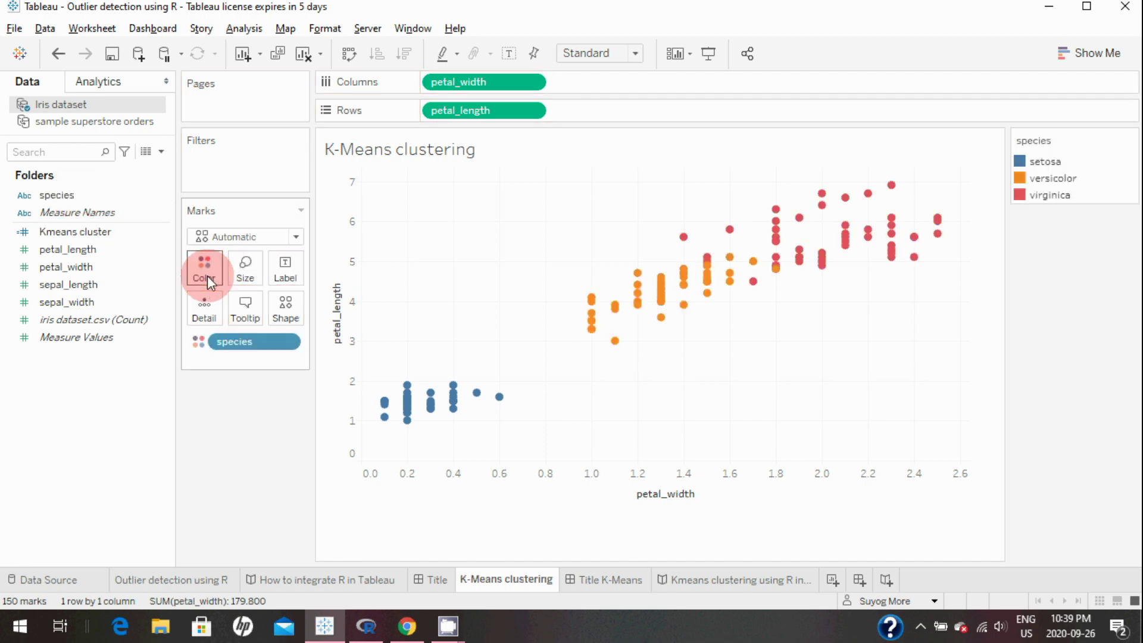
left_click(1055, 205)
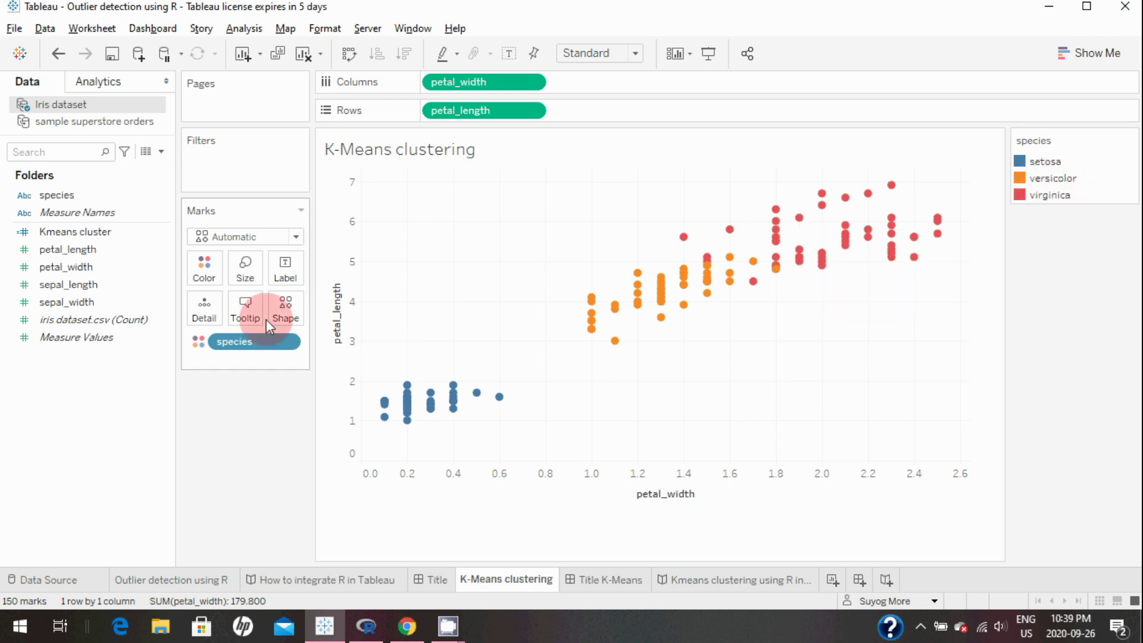
left_click(129, 255)
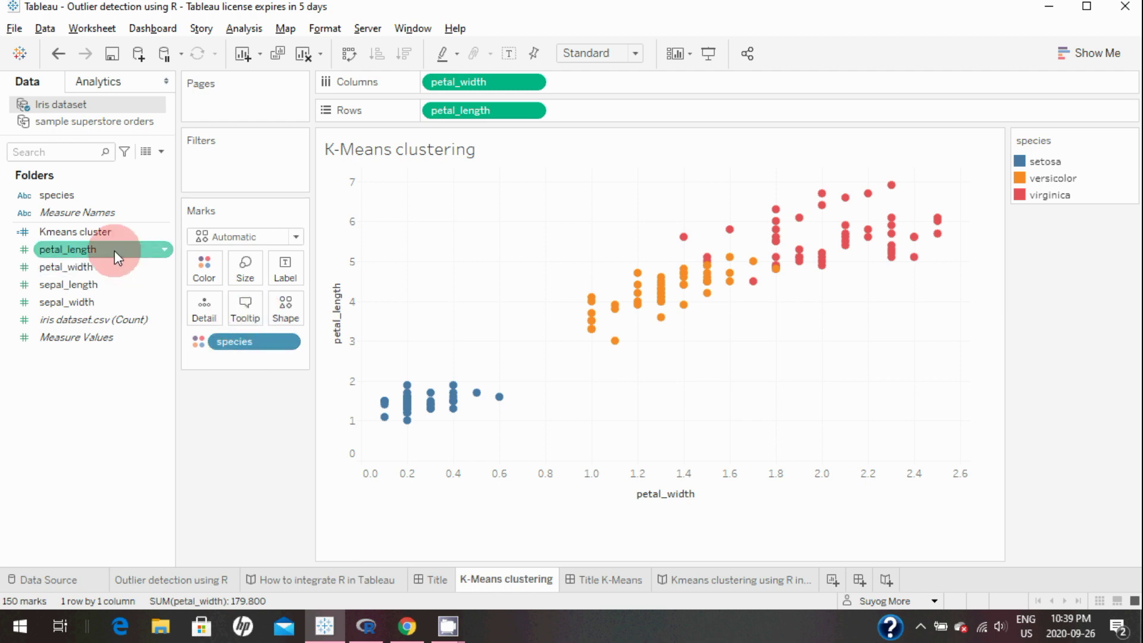
left_click(123, 264)
left_click(138, 282)
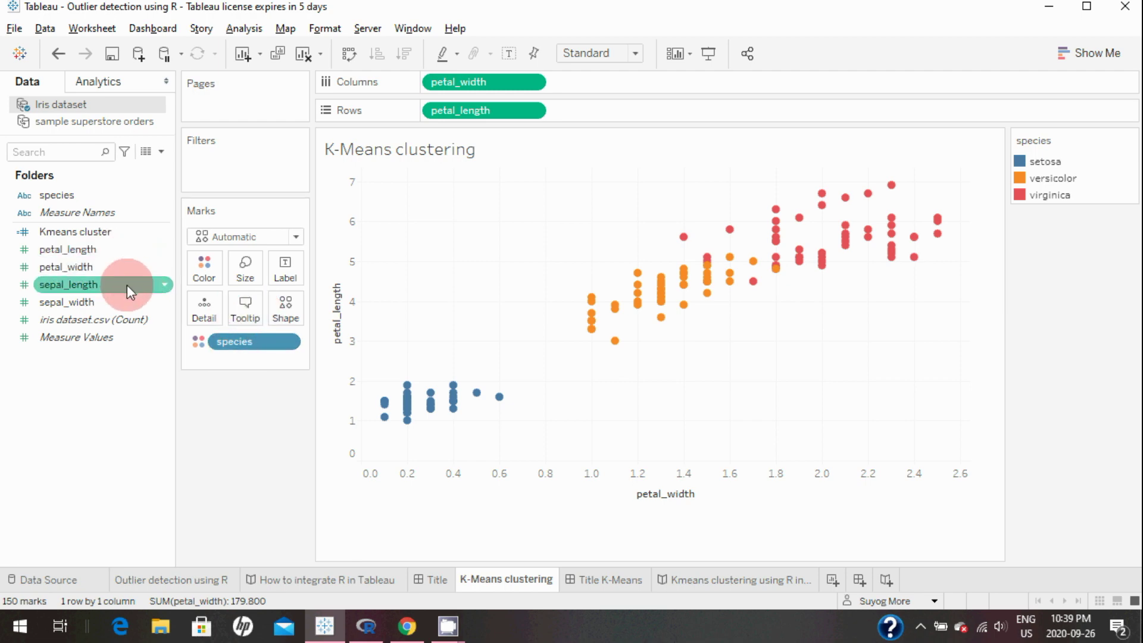
left_click(135, 307)
Step: Clear the field selection and take the species colouring off the scatter
left_click(174, 365)
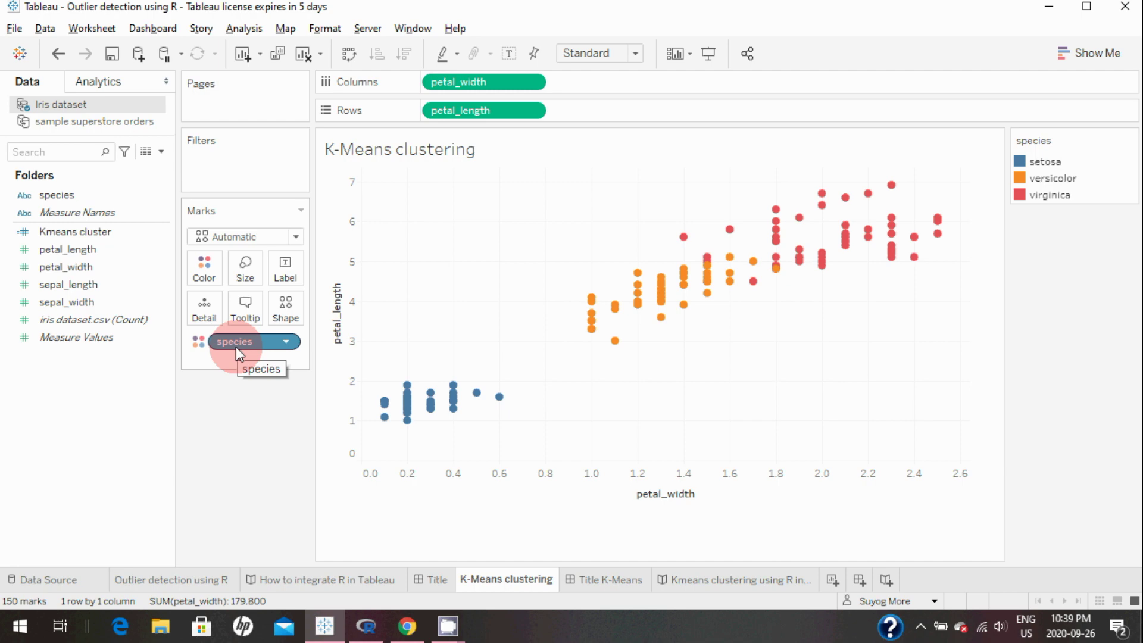
left_click_drag(235, 347, 162, 233)
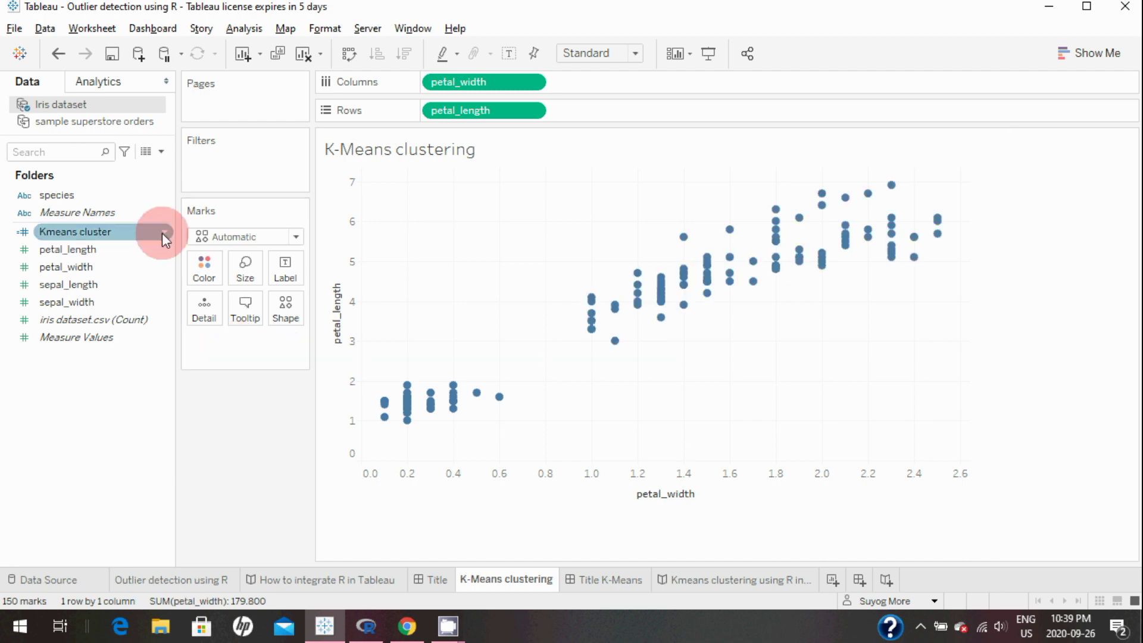
left_click(162, 233)
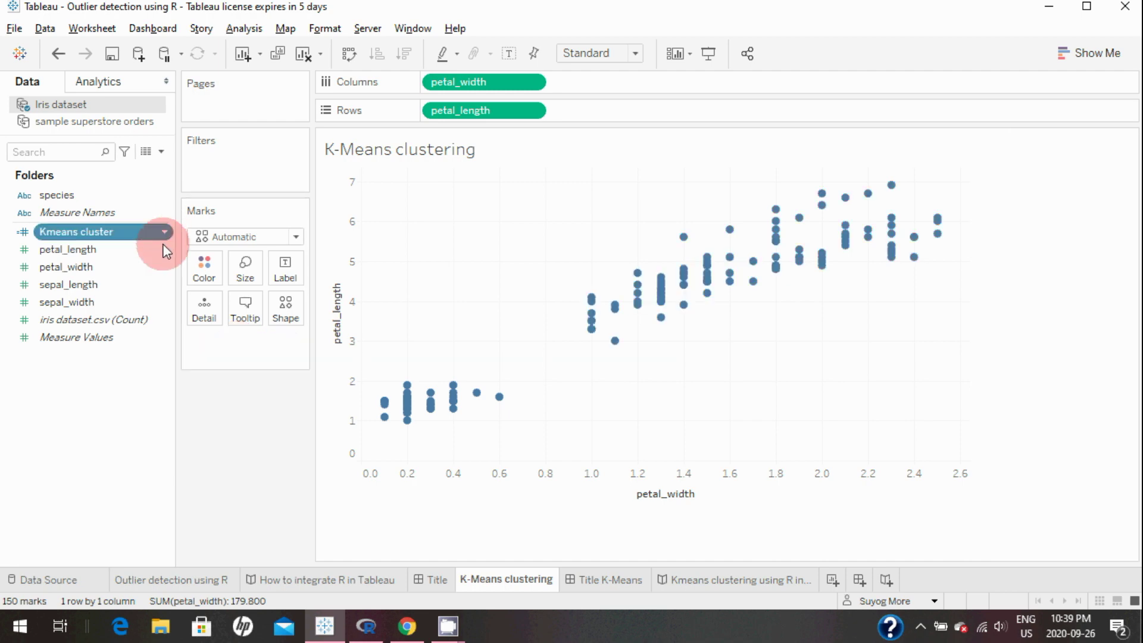
left_click(192, 315)
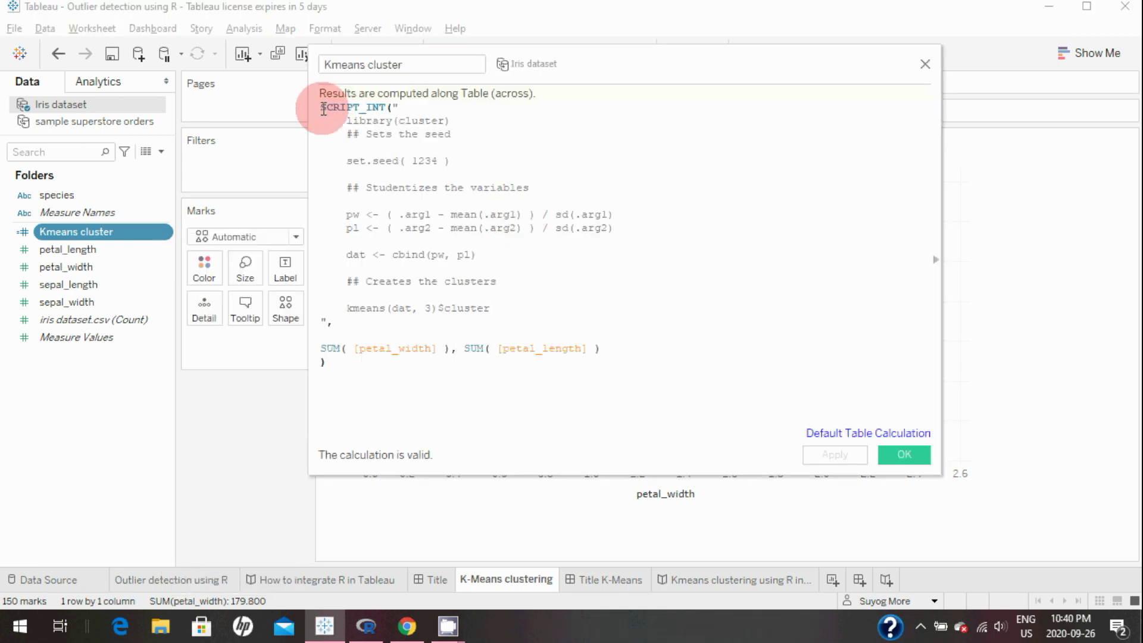
left_click_drag(322, 108, 387, 109)
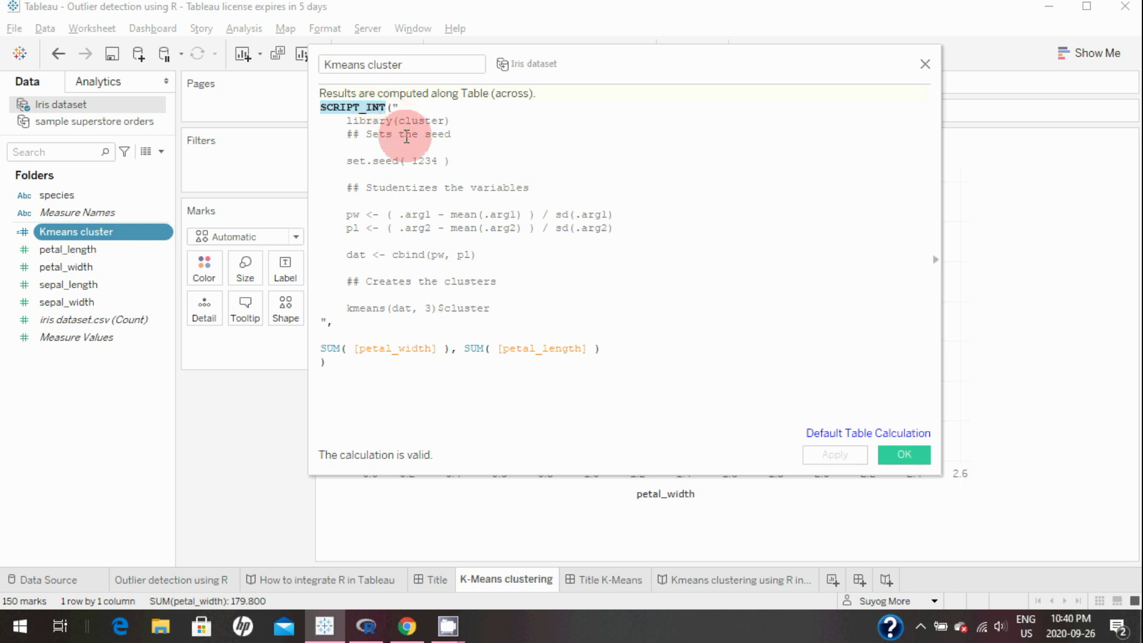
mouse_move(393, 107)
left_mouse_down()
mouse_move(401, 184)
mouse_move(327, 322)
left_mouse_up()
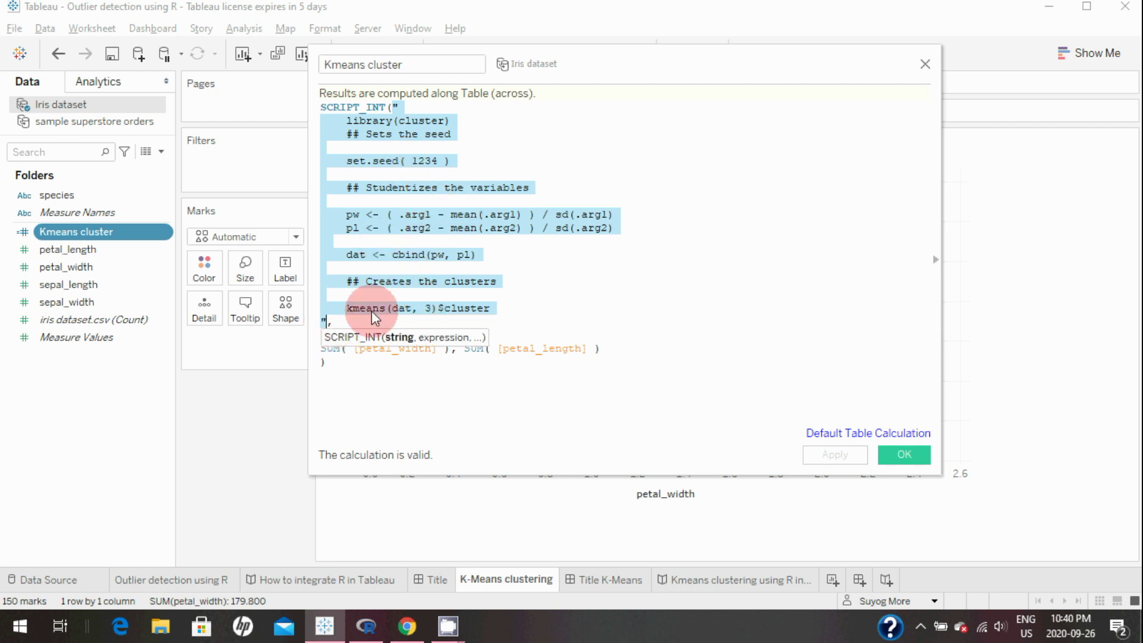
left_click(910, 462)
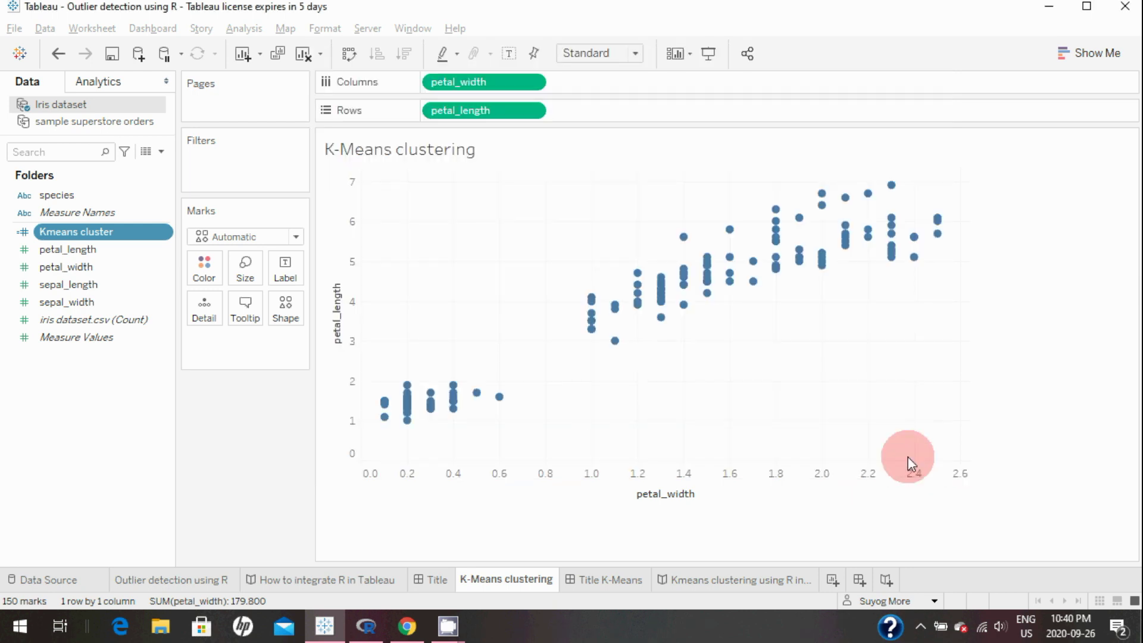
left_click(702, 585)
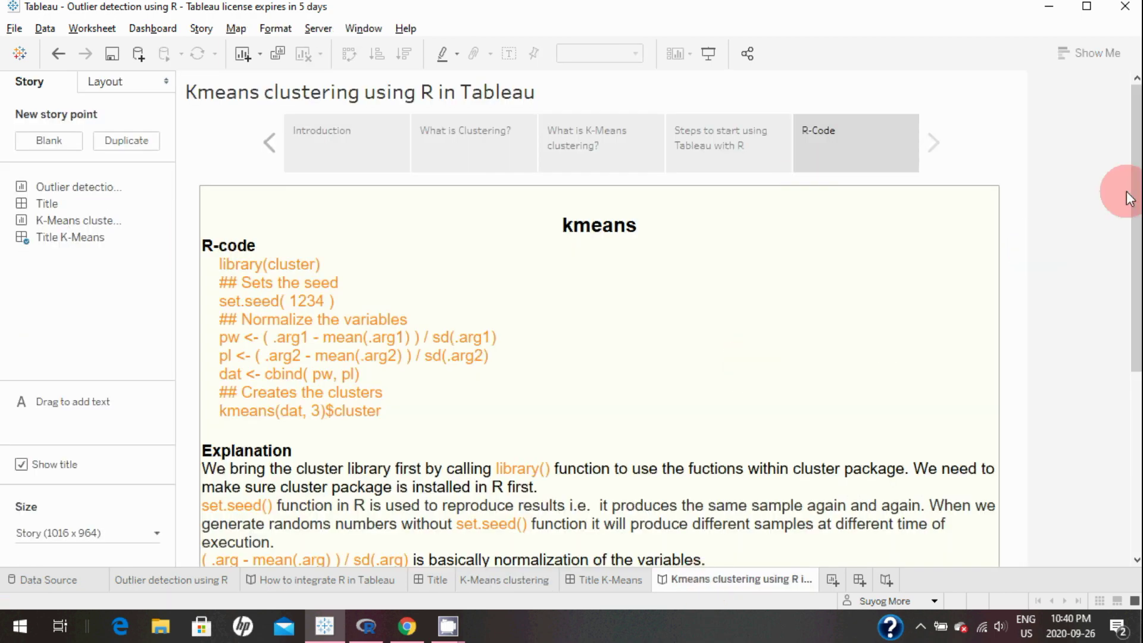
Step: Scroll the story's R-Code point down to its Explanation text
left_click_drag(1139, 179, 784, 252)
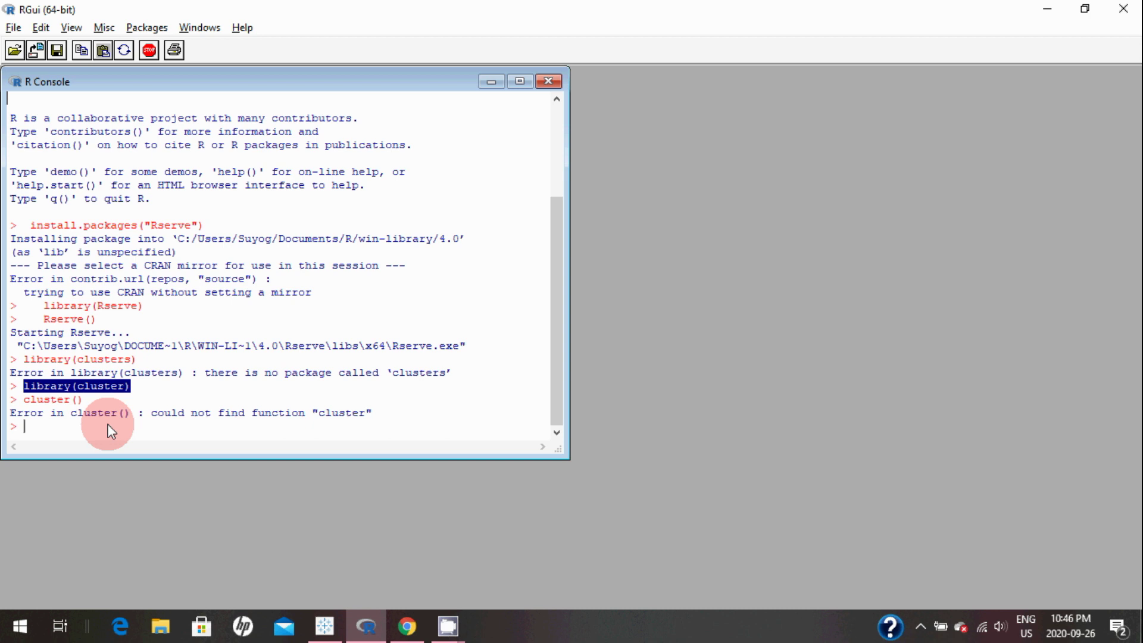
Step: In the R Console, try library(clusters), then edit the recalled install line to install.packages("cluster")
type("library(clusters)")
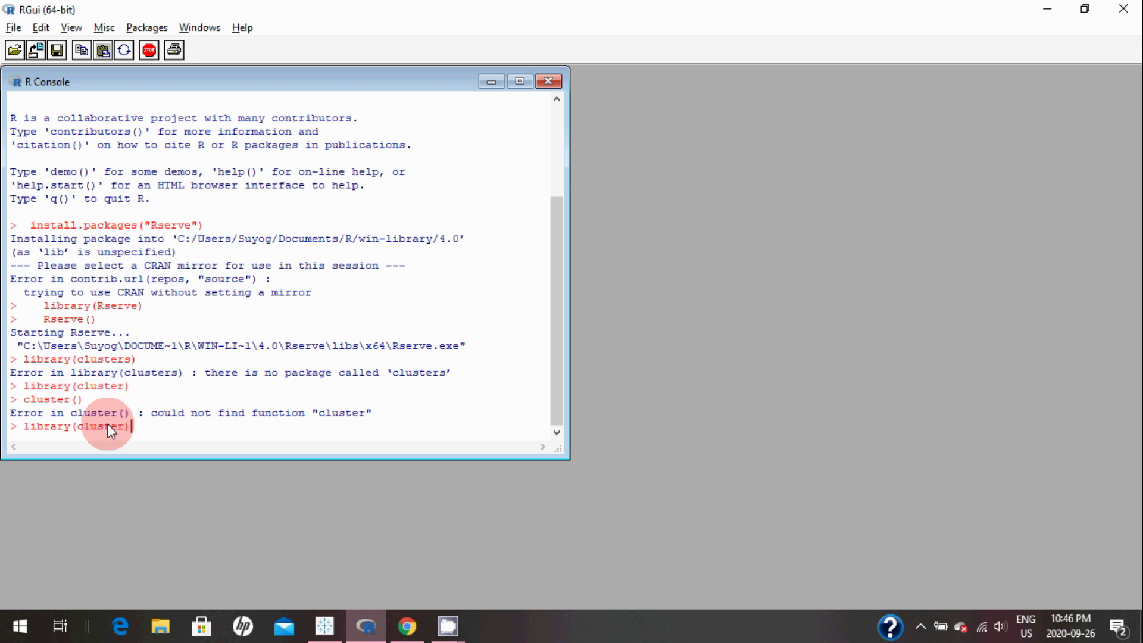
key("Up")
key("Up")
key("Up")
key("Up")
key("Up")
key("Up")
key("Left")
key("Left")
key("Left")
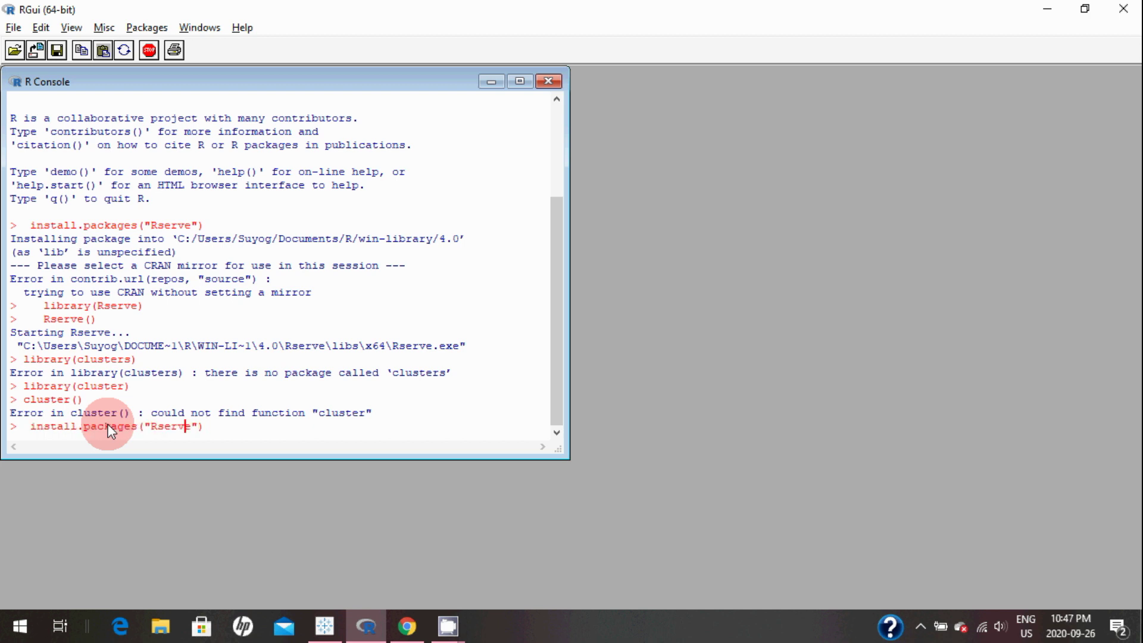
key("Right")
key("BackSpace")
key("BackSpace")
key("BackSpace")
key("BackSpace")
key("BackSpace")
key("BackSpace")
type("cluster")
key("Right")
key("Right")
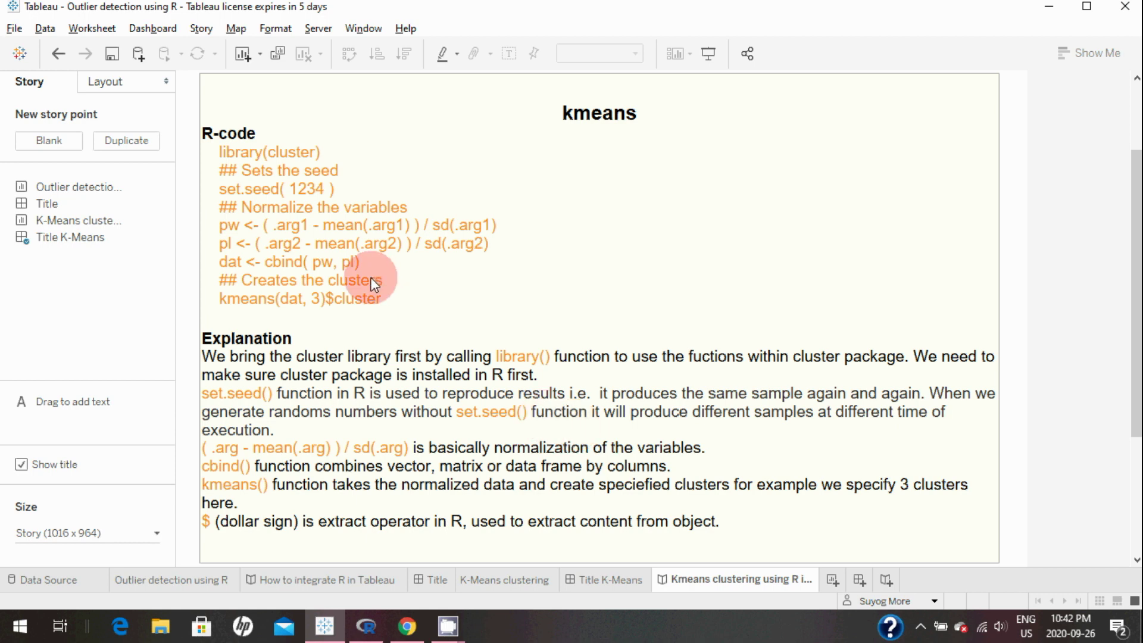
Step: Select the R-code text box in the story, then switch to the Title dashboard
left_click(227, 209)
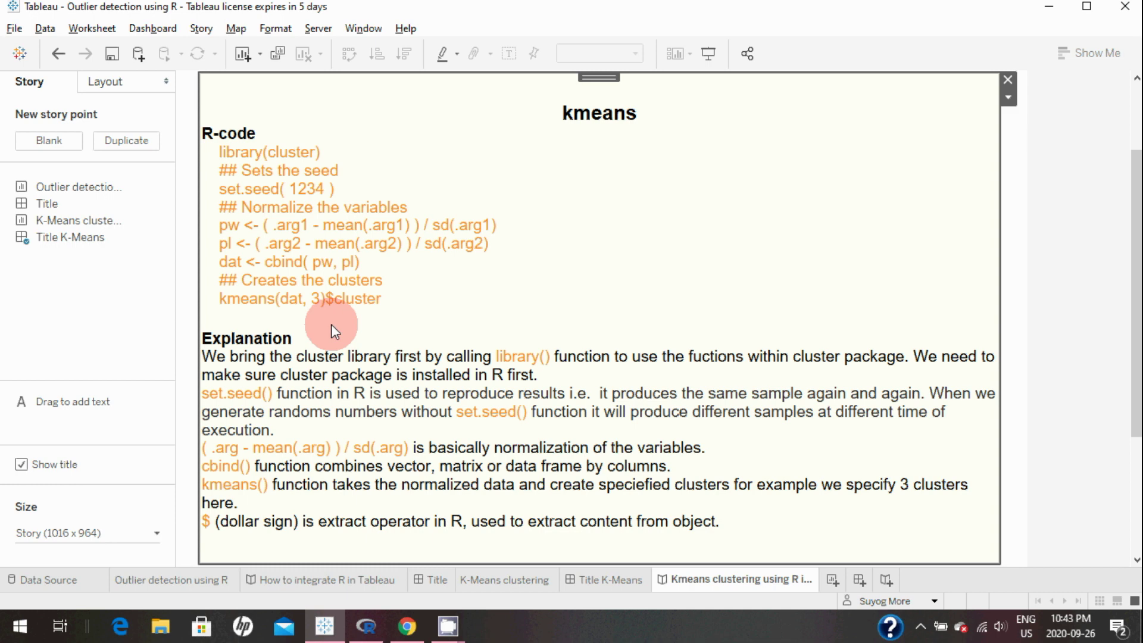
left_click(439, 580)
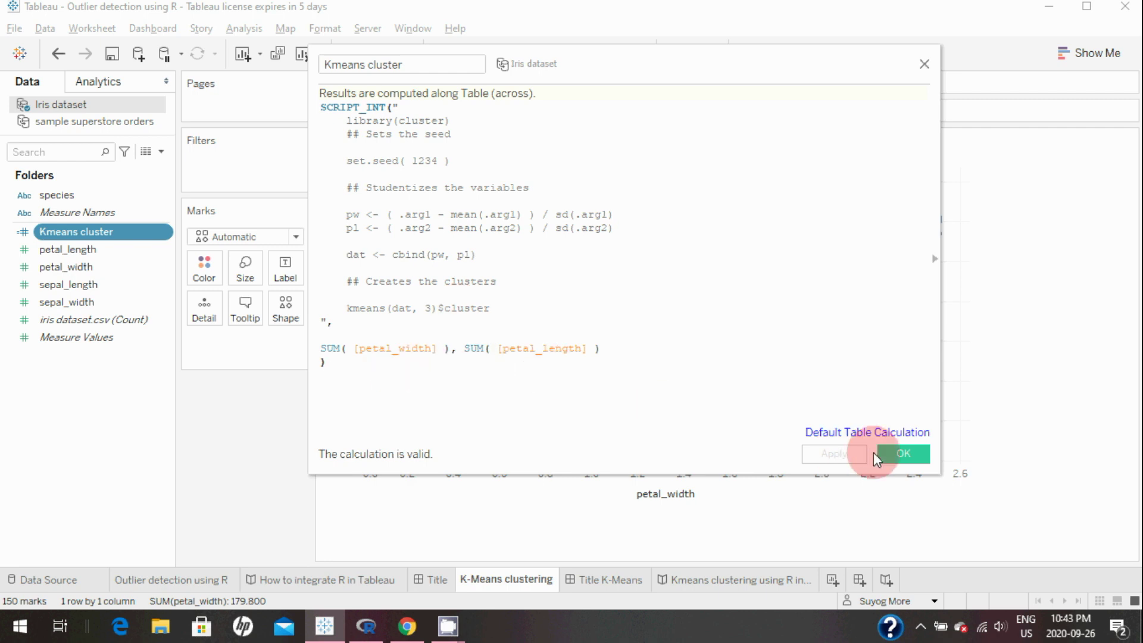
Step: Close the Kmeans cluster calculation editor to return to the petal_length vs petal_width scatter
left_click(902, 456)
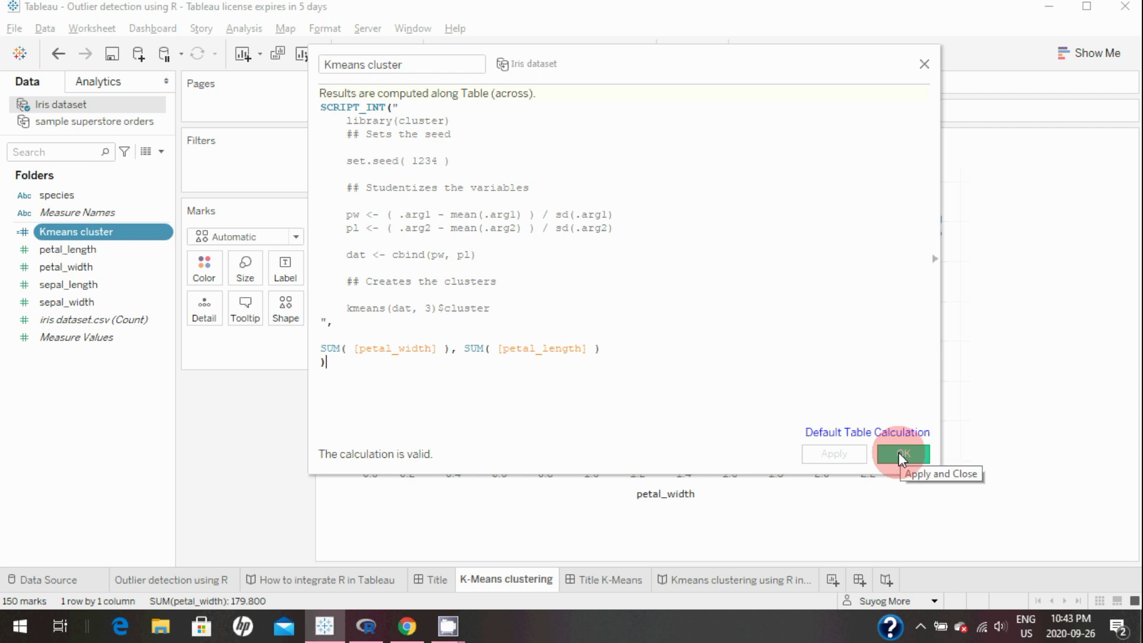
left_click(899, 452)
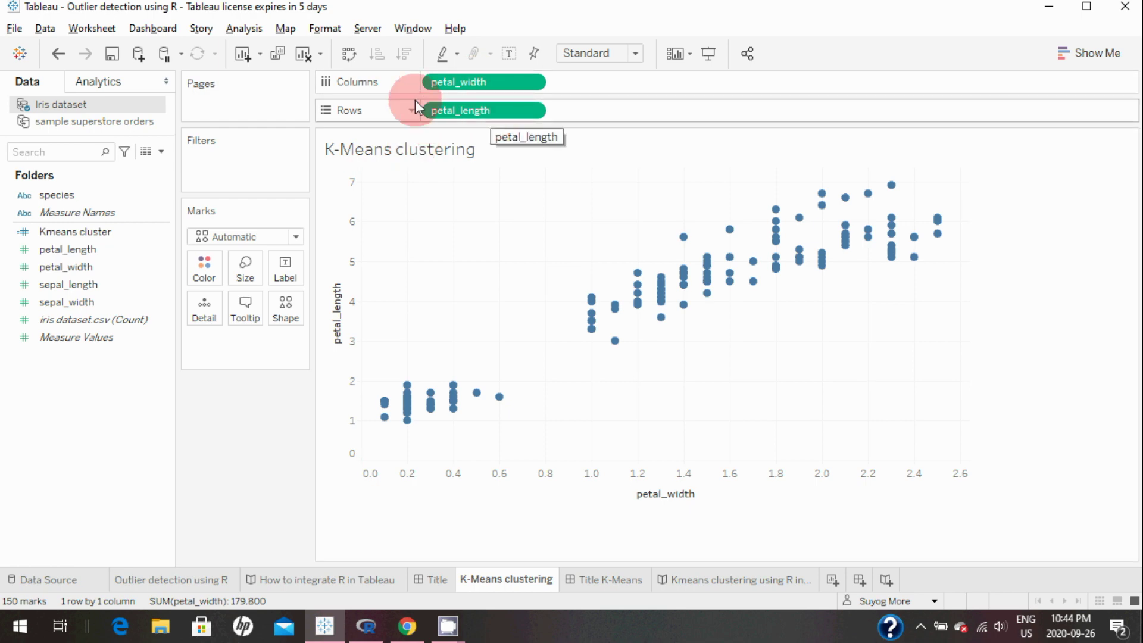
left_click(245, 29)
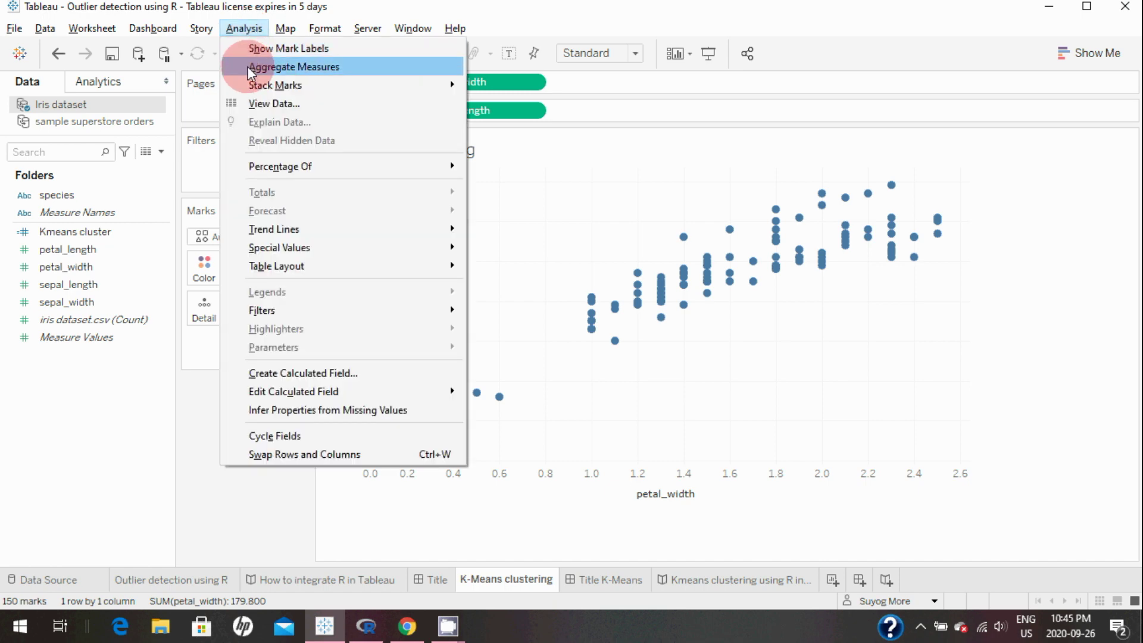
left_click(201, 437)
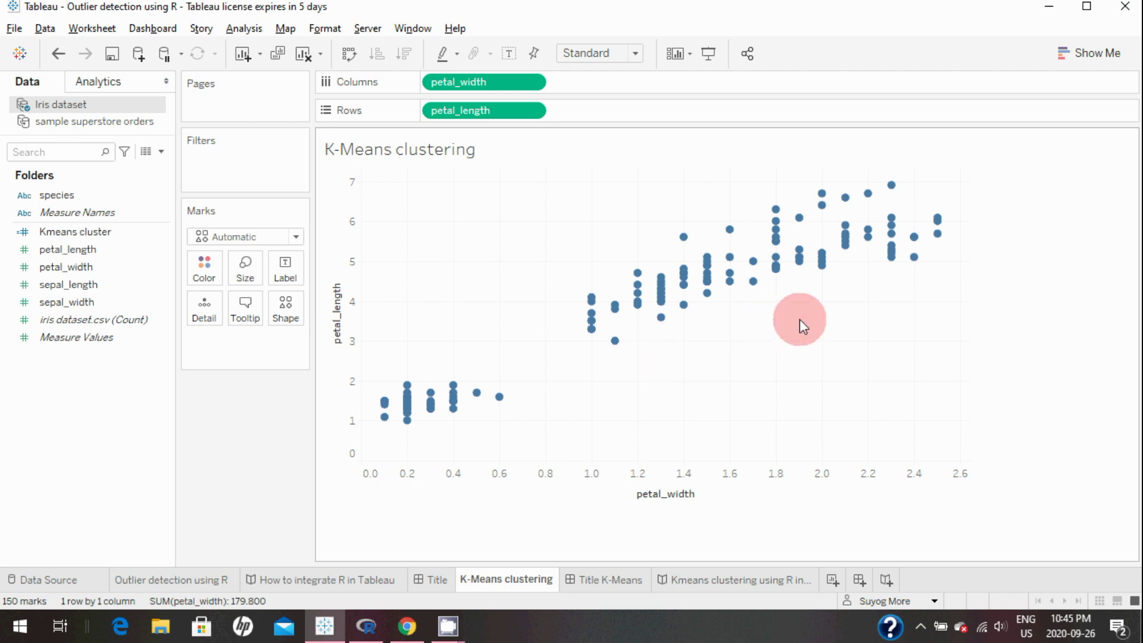
left_click(59, 195)
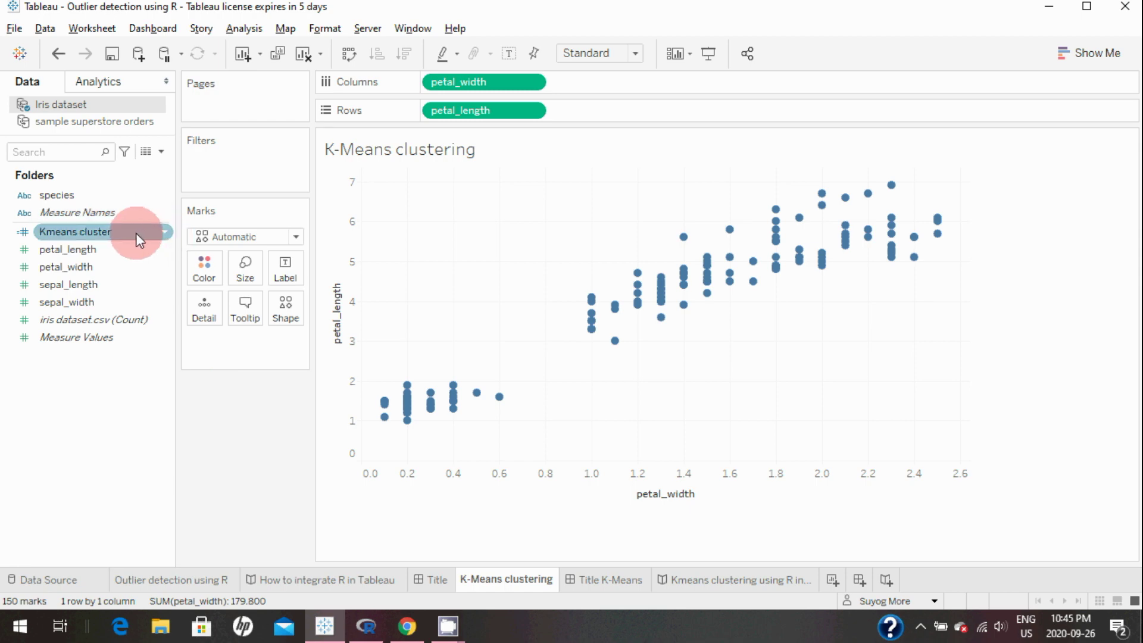
Step: Put the Kmeans cluster field on Color, splitting the 150 marks into clusters 1, 2 and 3
left_click_drag(136, 233, 164, 340)
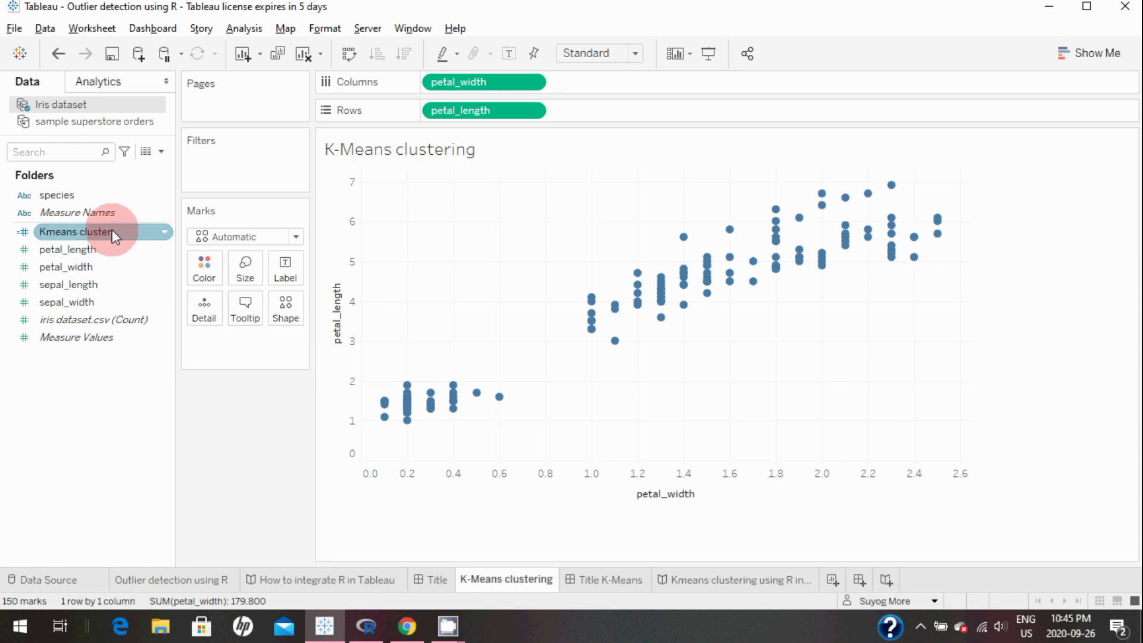
left_click_drag(115, 236, 209, 270)
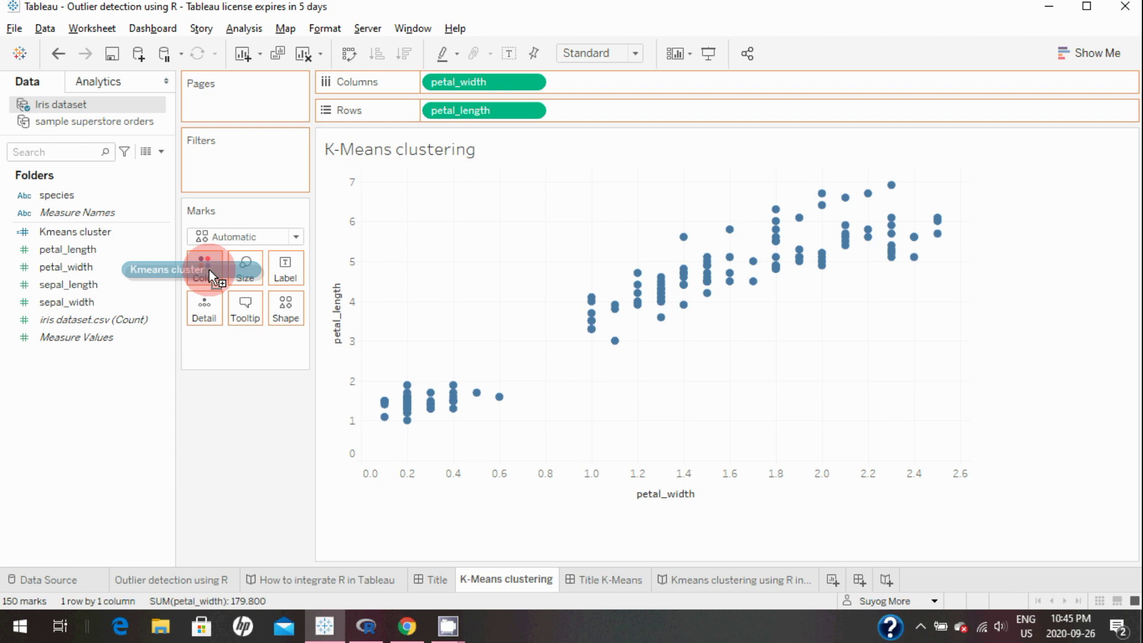
left_click_drag(209, 270, 209, 270)
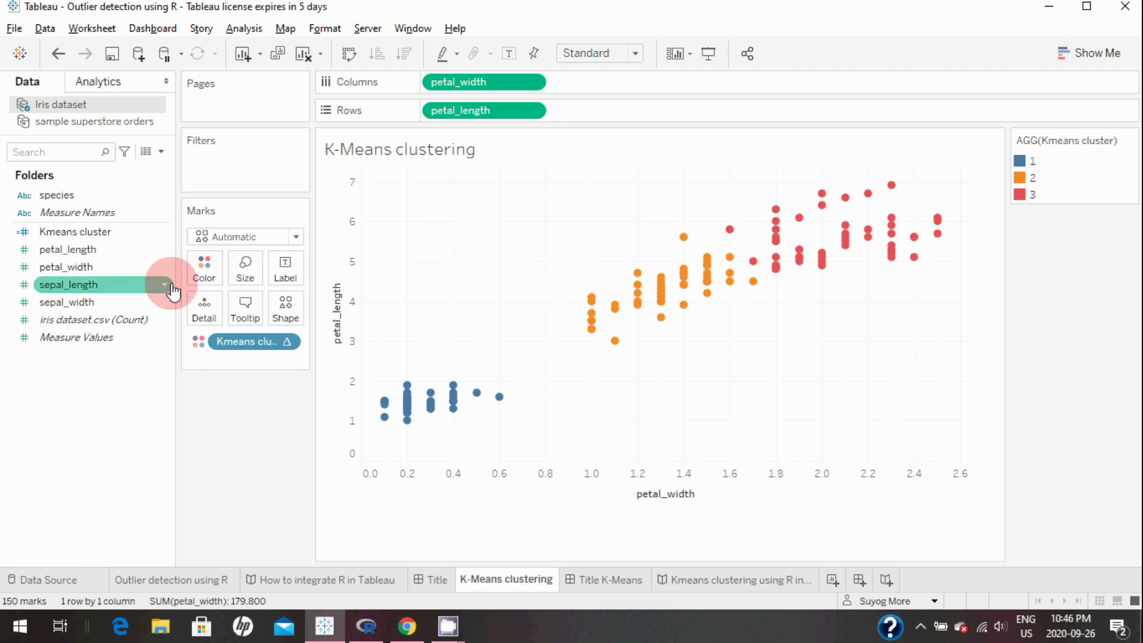
Step: Check the kmeans(dat, 3) cluster count in the Kmeans cluster calculation, then remove its colouring
left_click(167, 232)
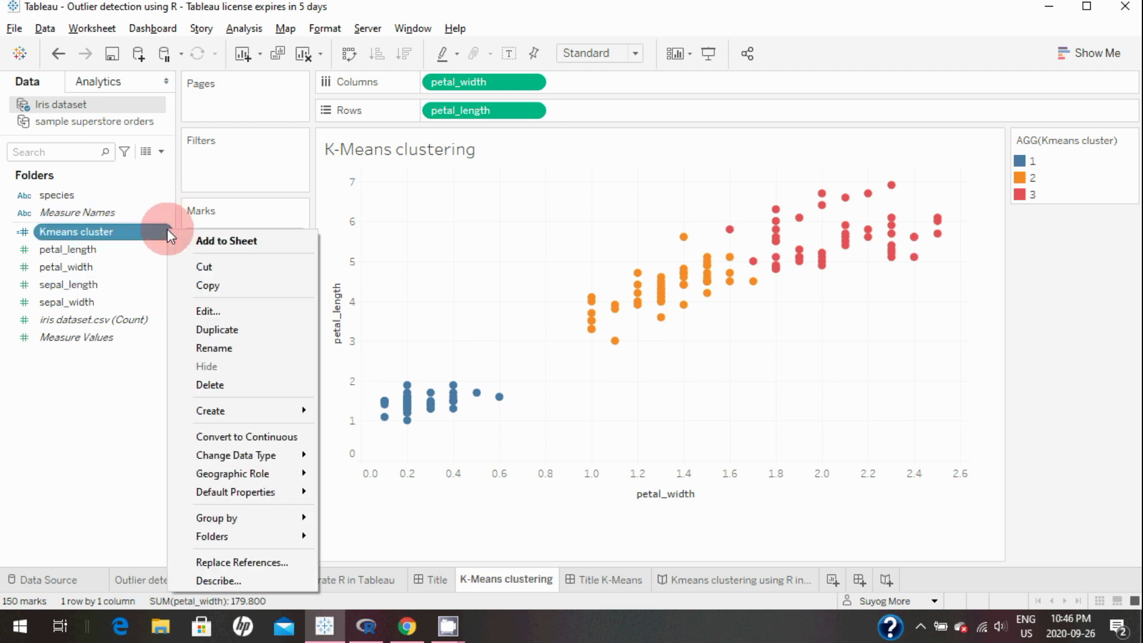
left_click(203, 309)
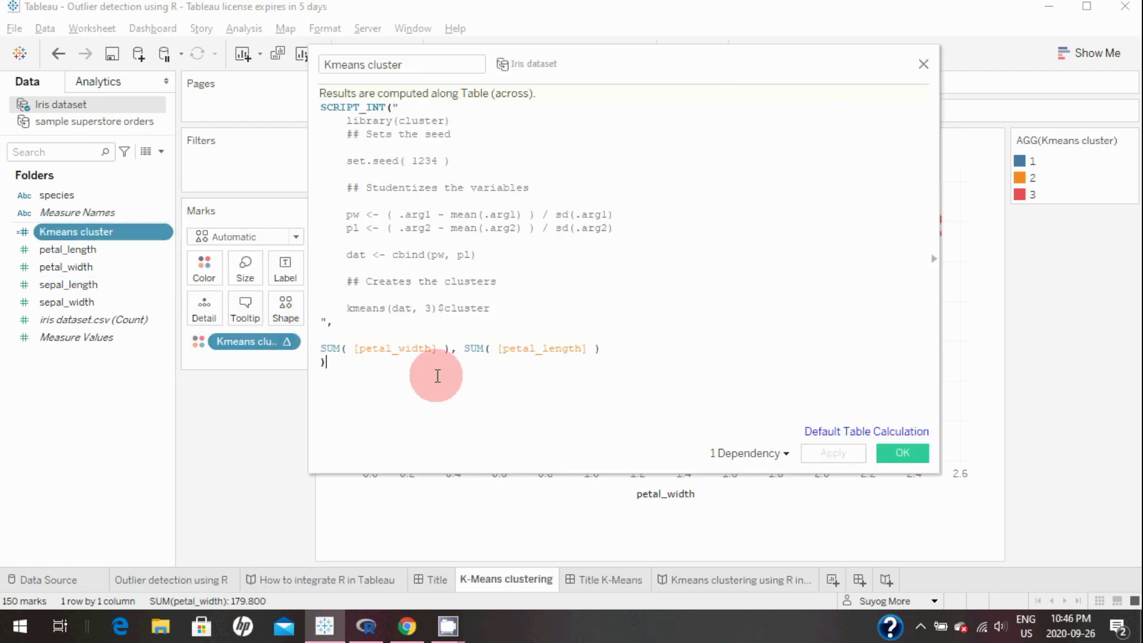
double_click(430, 309)
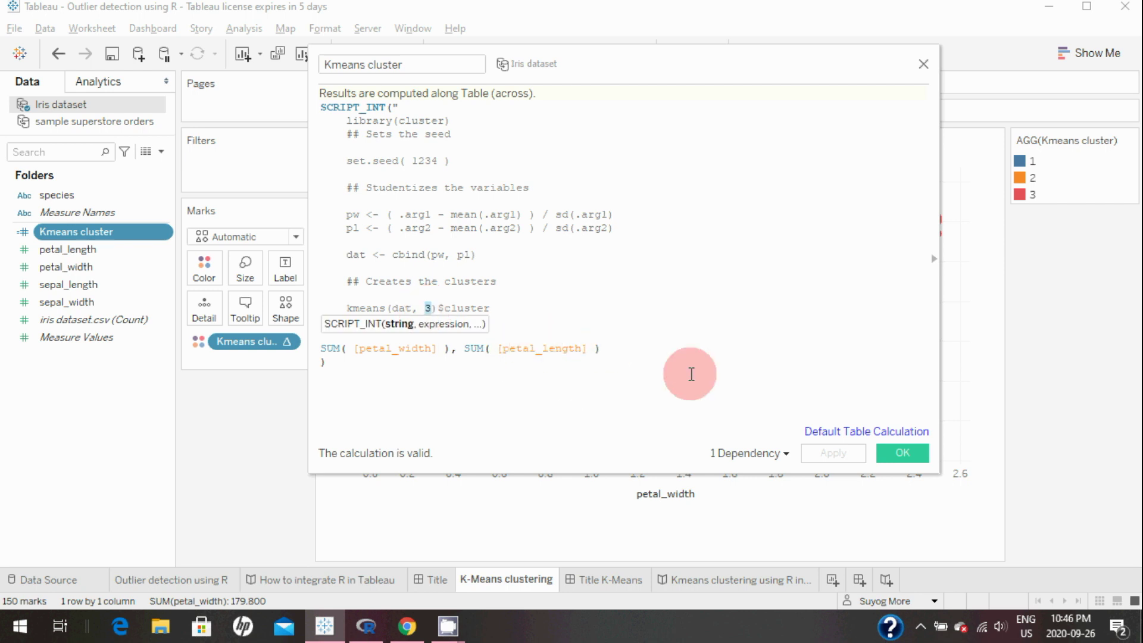
left_click(903, 453)
left_click_drag(262, 345, 262, 409)
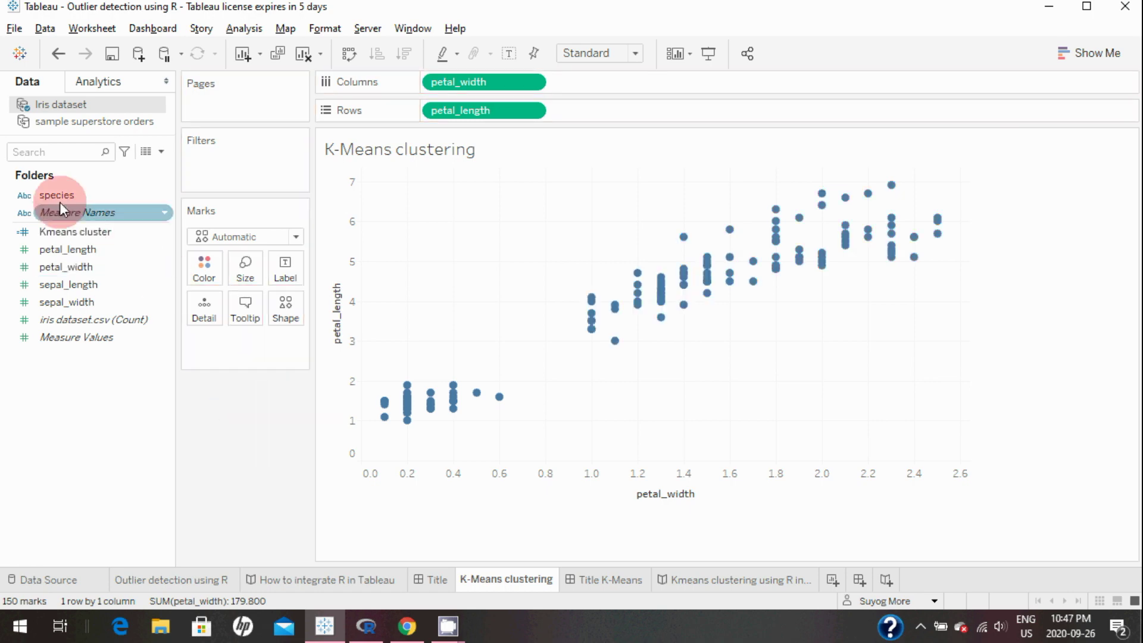
Step: Colour the petal scatter points by species
left_click_drag(52, 191, 192, 262)
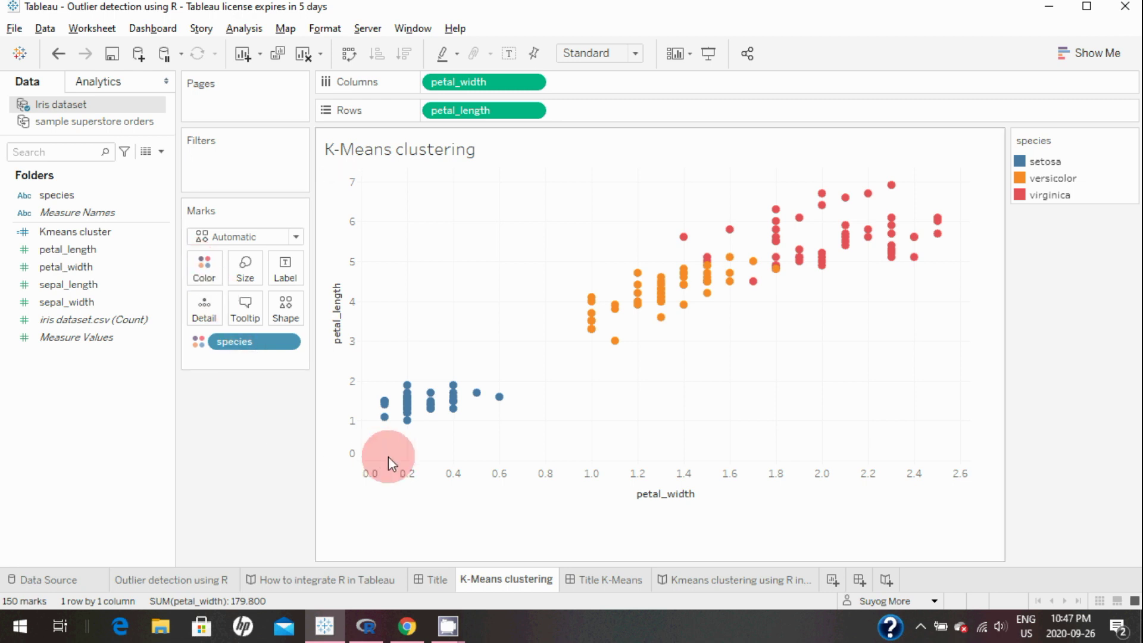
left_click(81, 214)
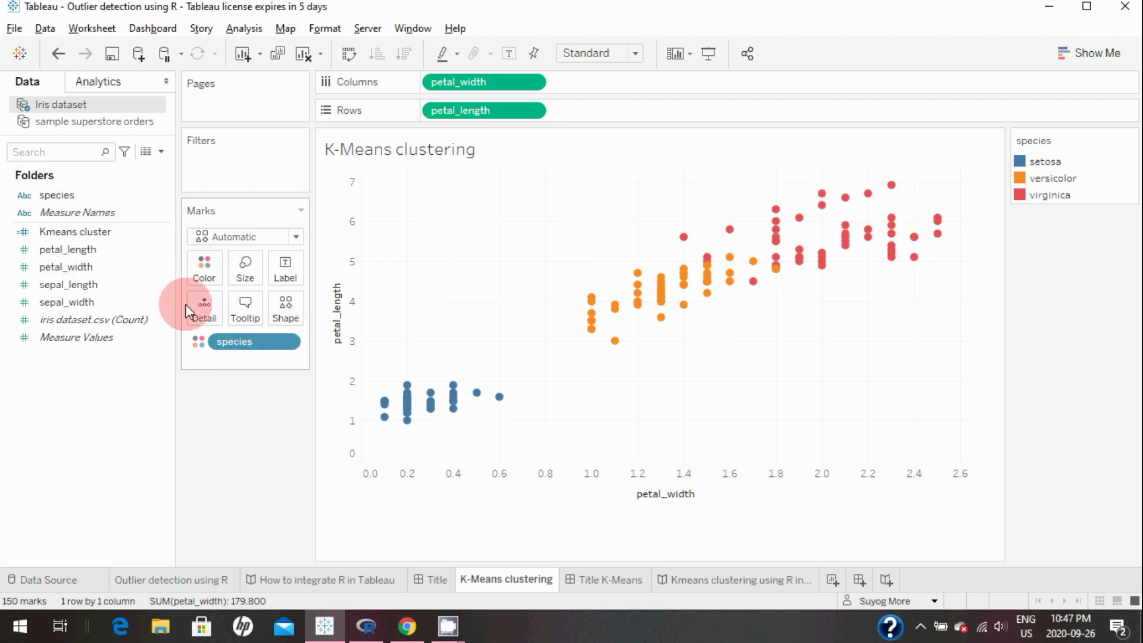
mouse_move(435, 410)
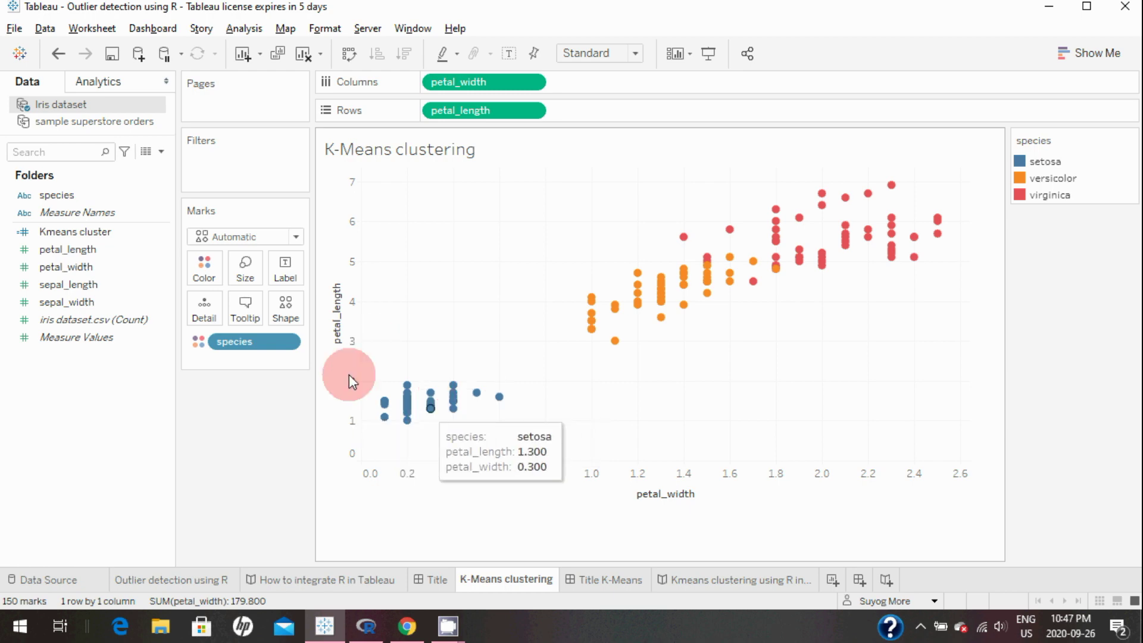
left_click(72, 195)
Step: Add species as a filter and show its filter card with every species cleared
left_click_drag(129, 191, 217, 151)
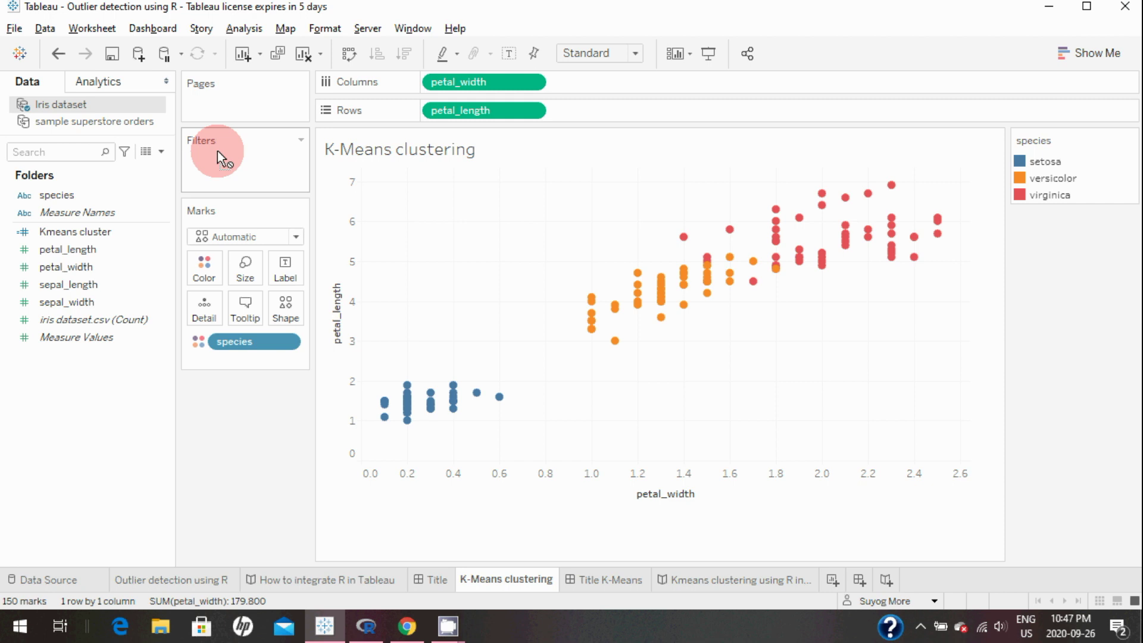
left_click(291, 163)
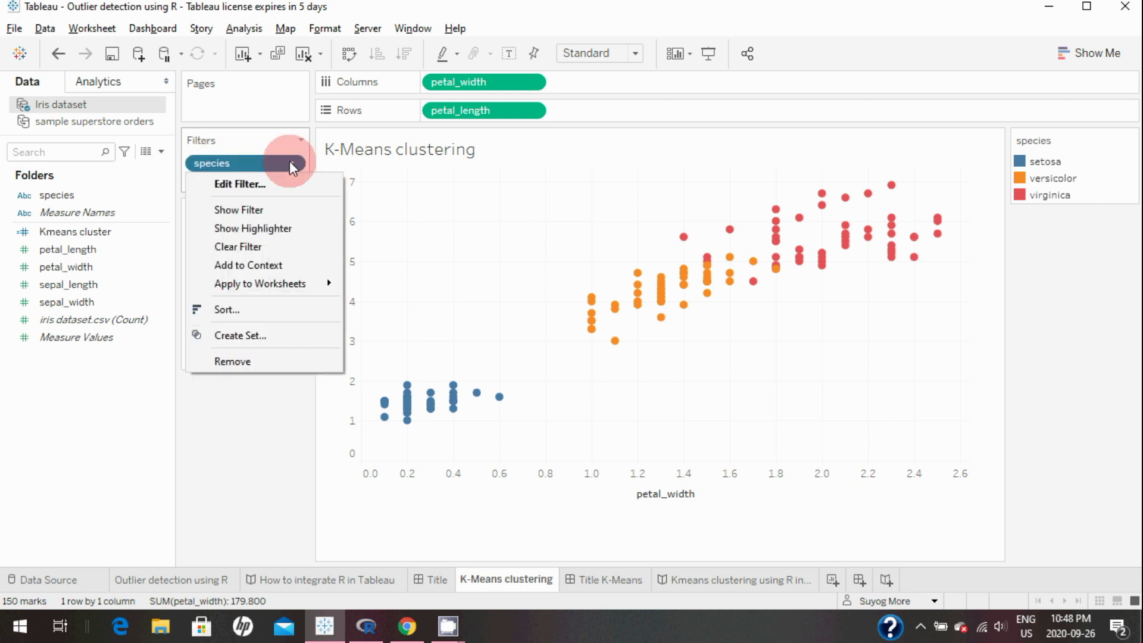
left_click(280, 210)
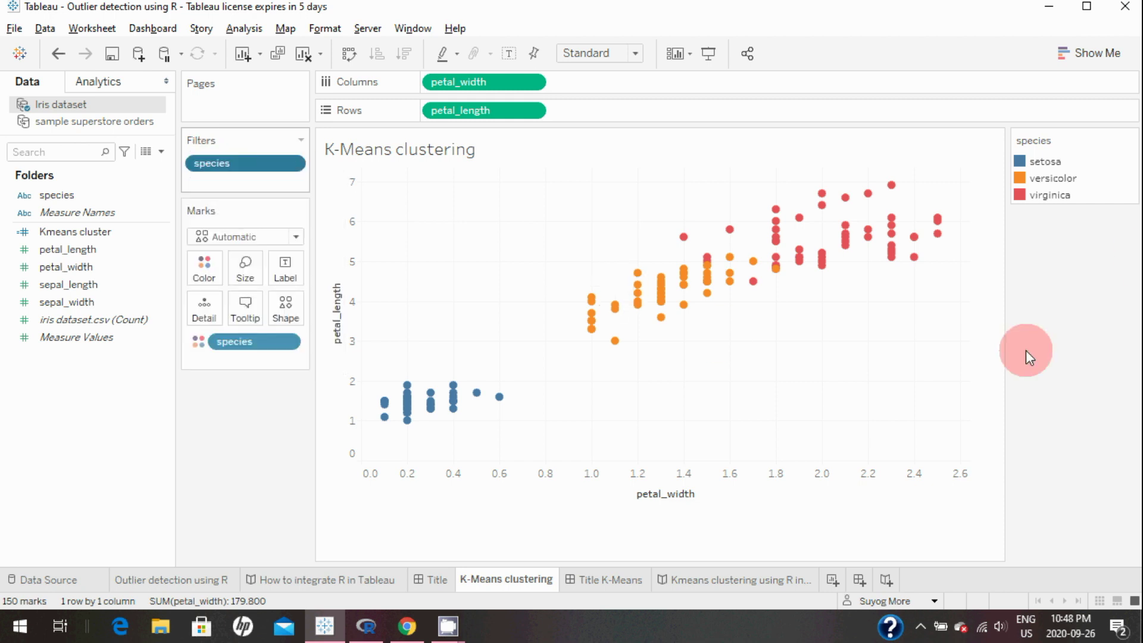
left_click(1023, 163)
Step: Show setosa, versicolor and virginica singly to confirm 50 points each, then remove the species filter
left_click(1024, 178)
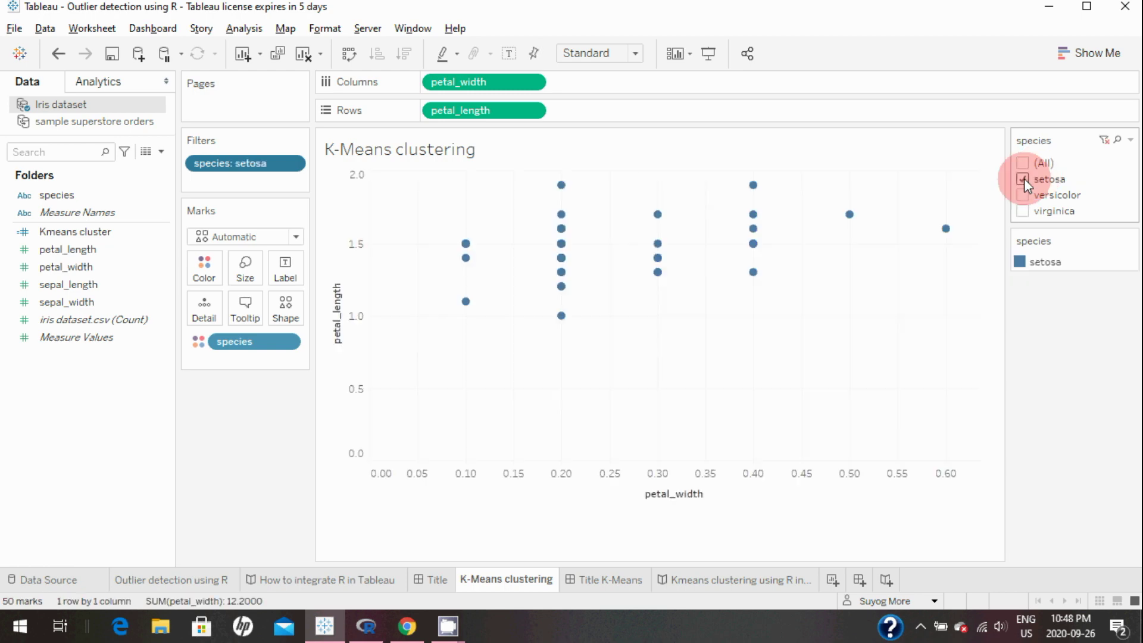
left_click_drag(424, 178, 959, 356)
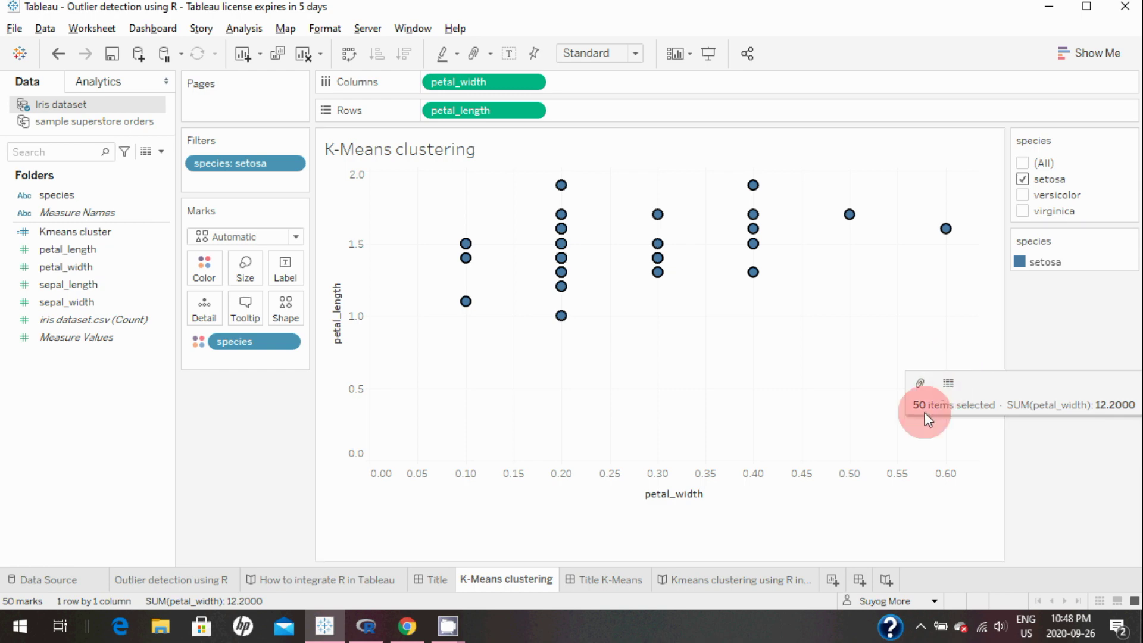
left_click(1023, 179)
left_click(1023, 194)
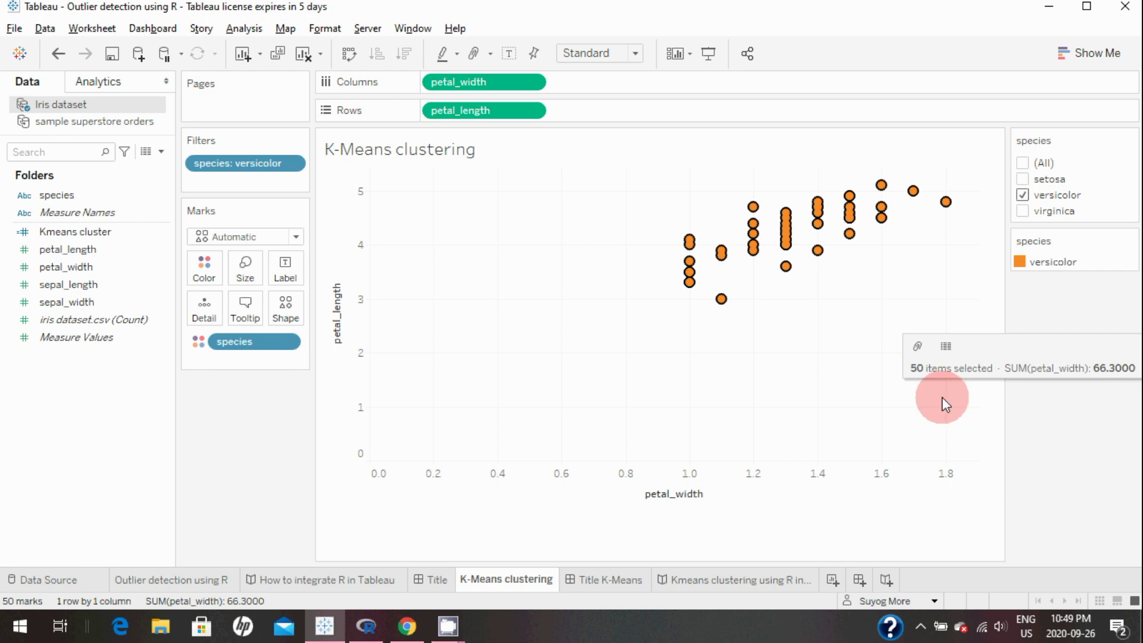
left_click(1023, 194)
left_click(1023, 211)
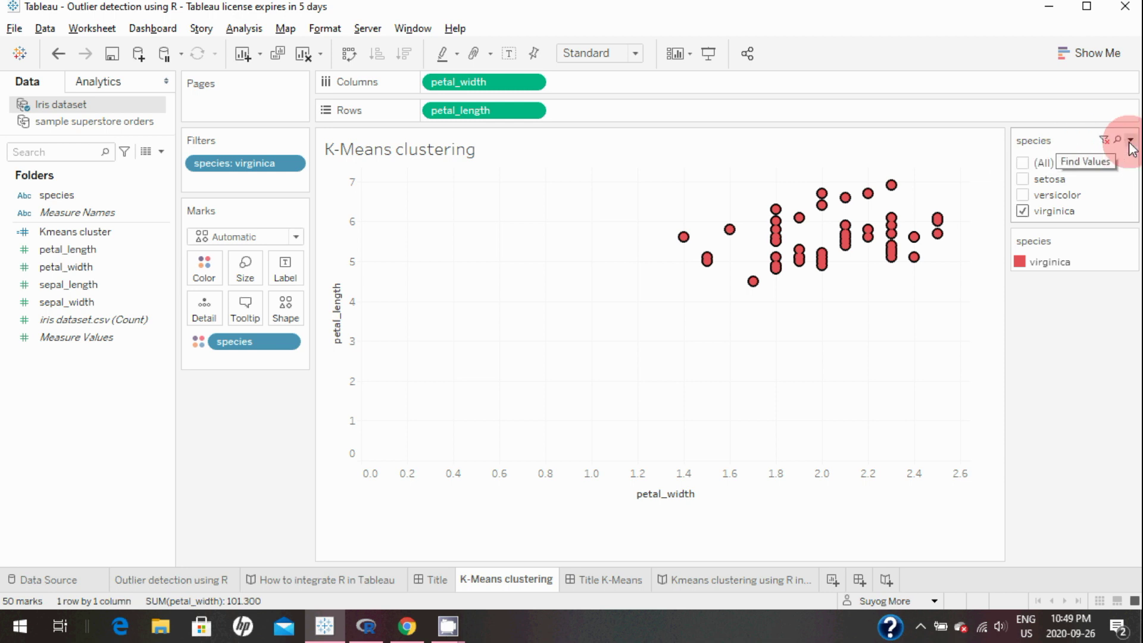
left_click(1131, 140)
left_click(977, 174)
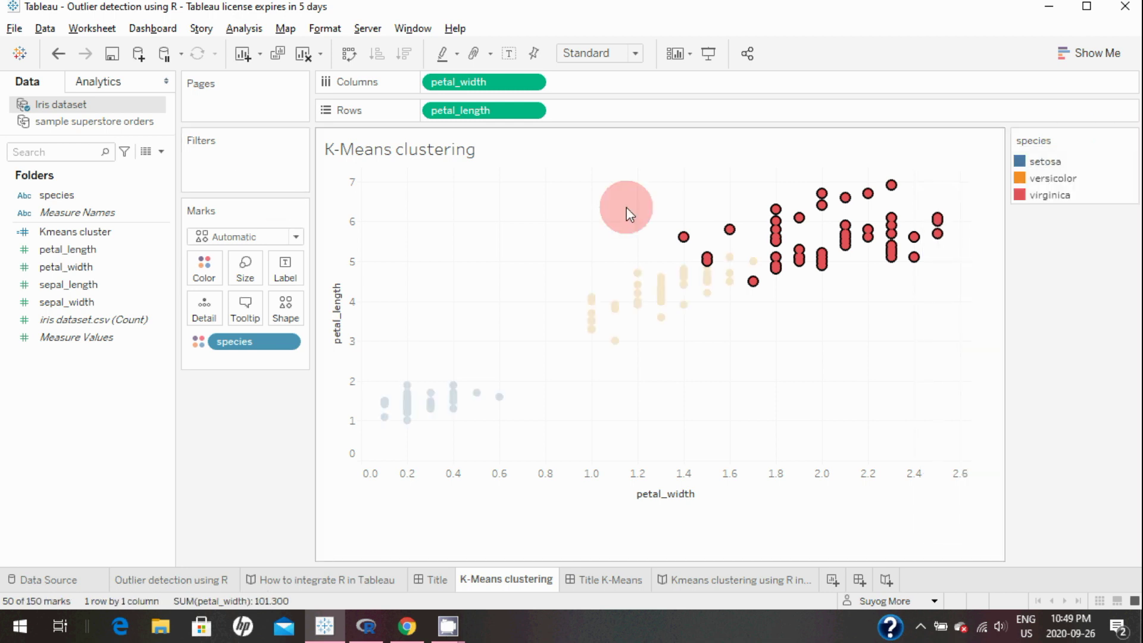
Step: Replace the species colouring with colouring by Kmeans cluster
left_click(116, 232)
left_click_drag(242, 349, 205, 460)
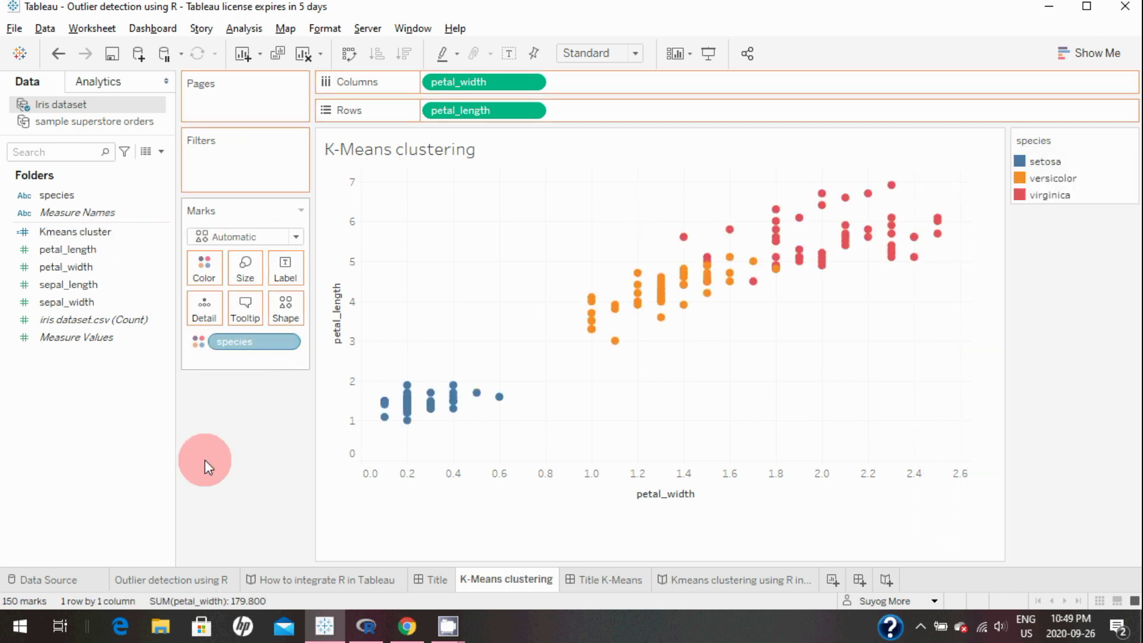
left_click(74, 233)
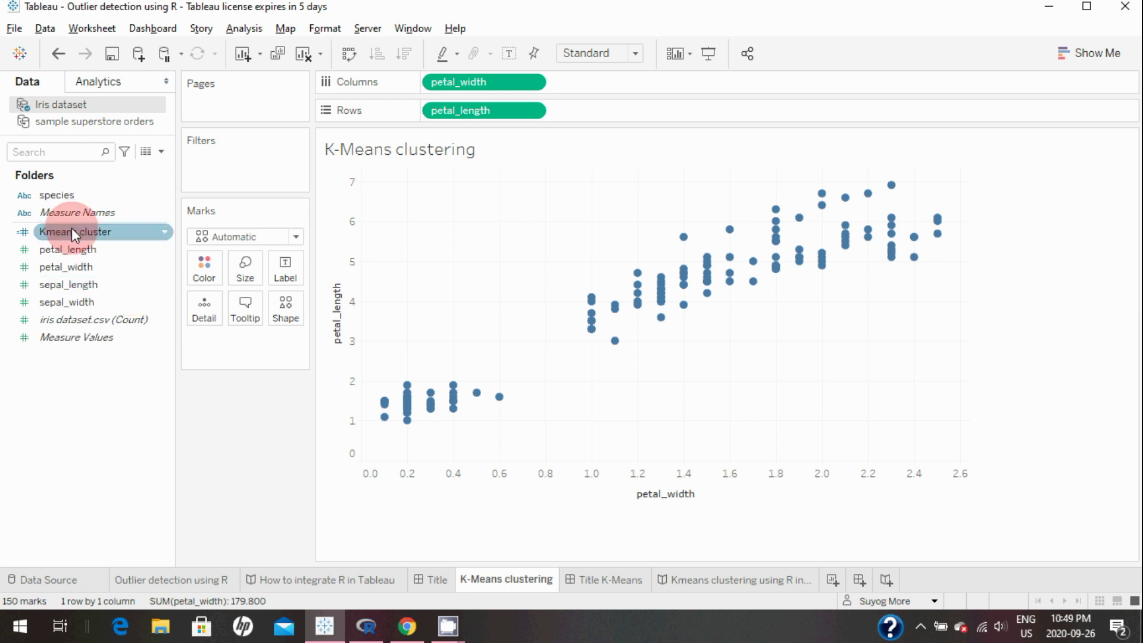
left_click_drag(71, 227, 200, 266)
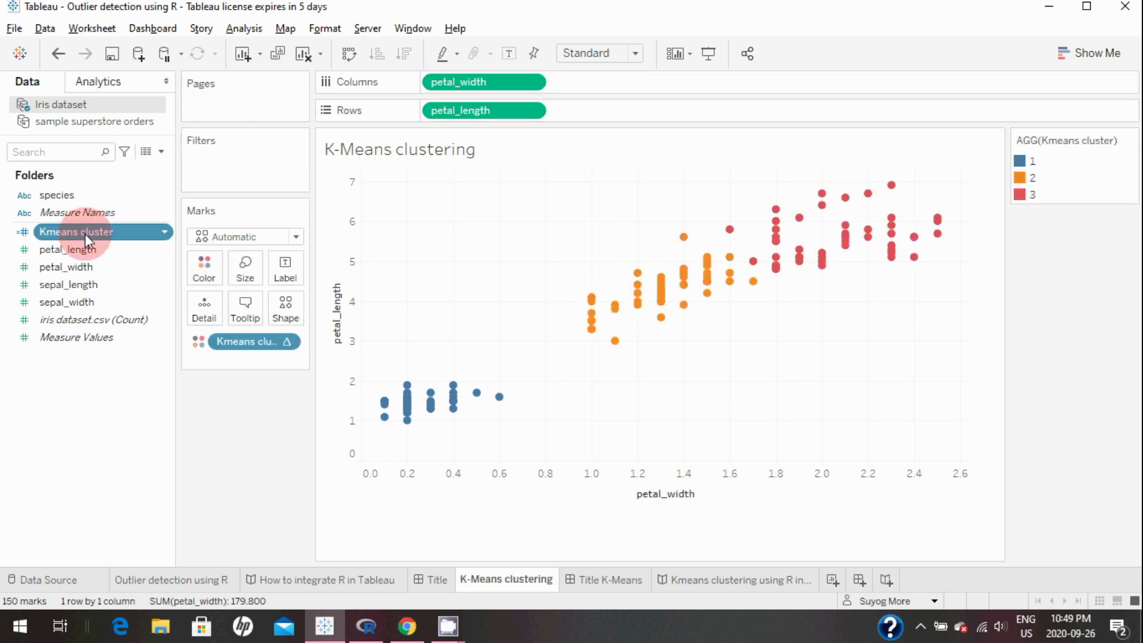
Step: Add a Kmeans cluster filter keeping clusters 1, 2 and 3
left_click_drag(89, 219, 230, 171)
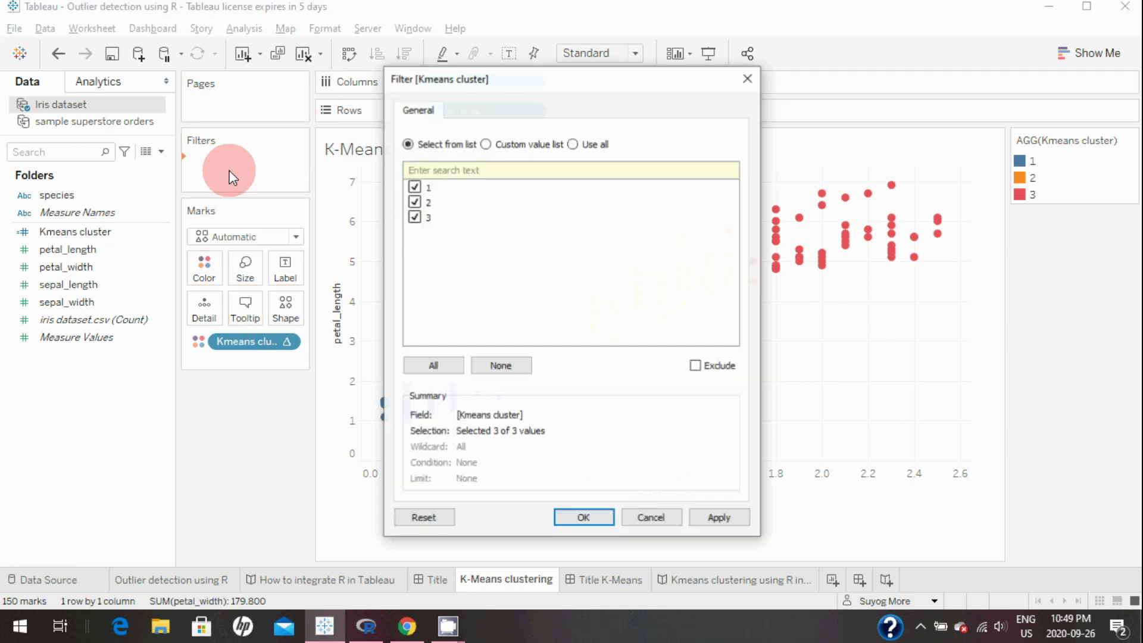
left_click(721, 517)
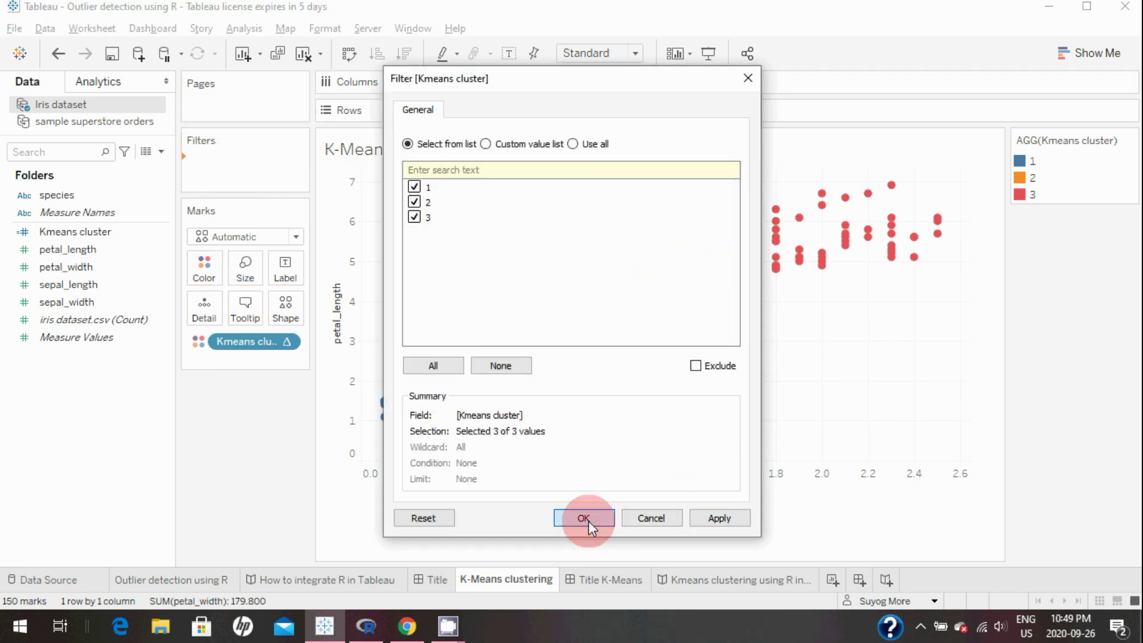
left_click(598, 518)
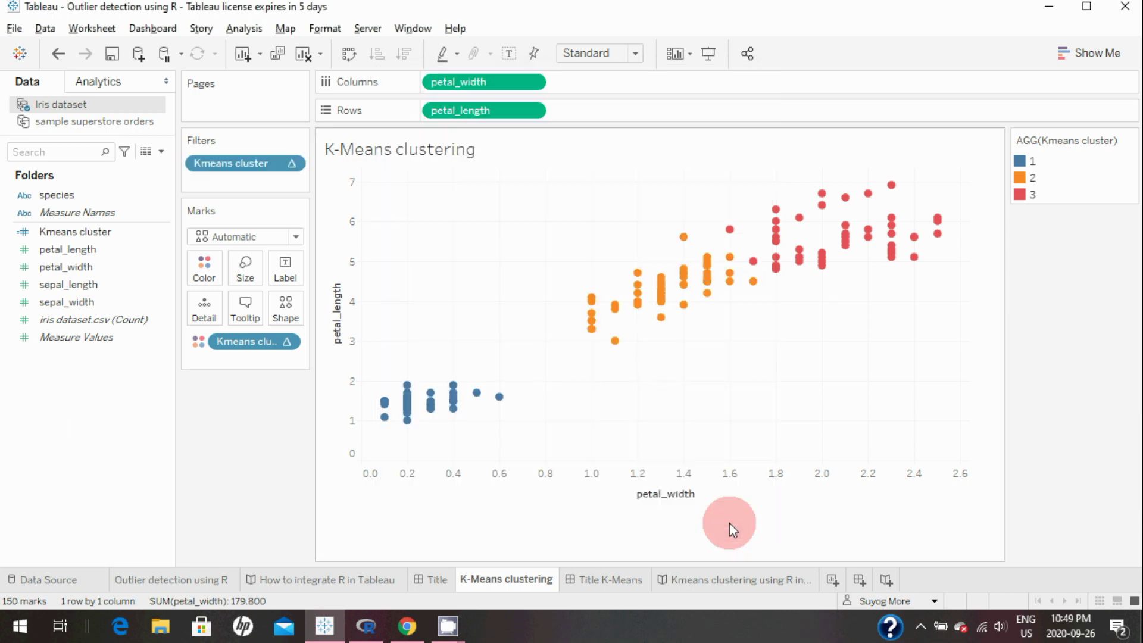
Step: Show the Kmeans cluster filter card and display only cluster 1, selecting its 50 points
left_click(292, 163)
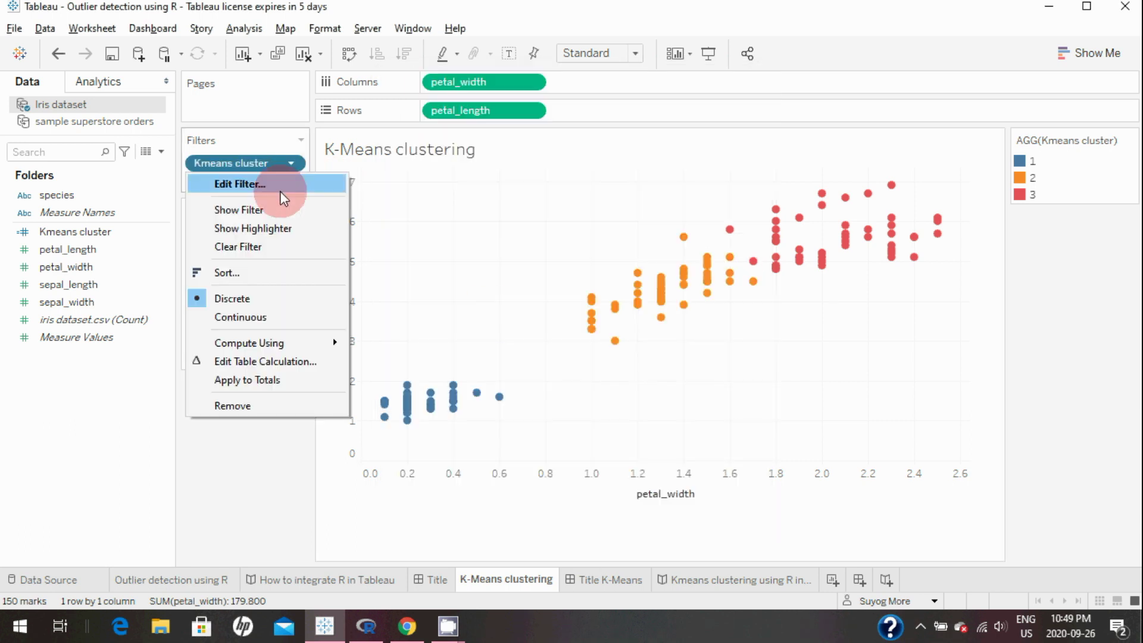
left_click(272, 210)
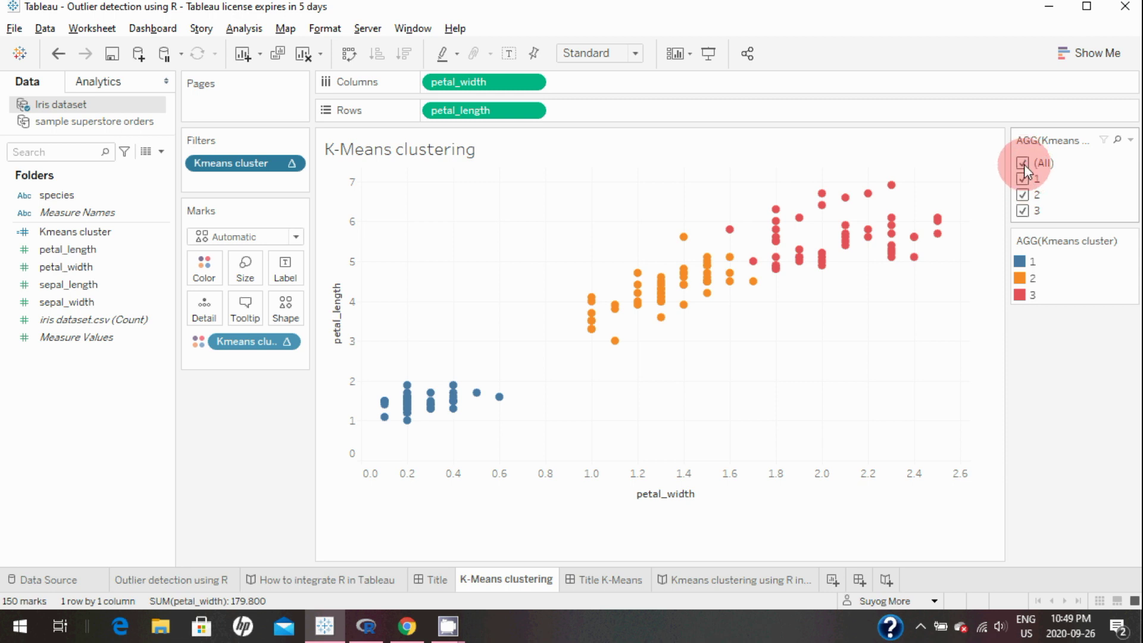
left_click(1024, 163)
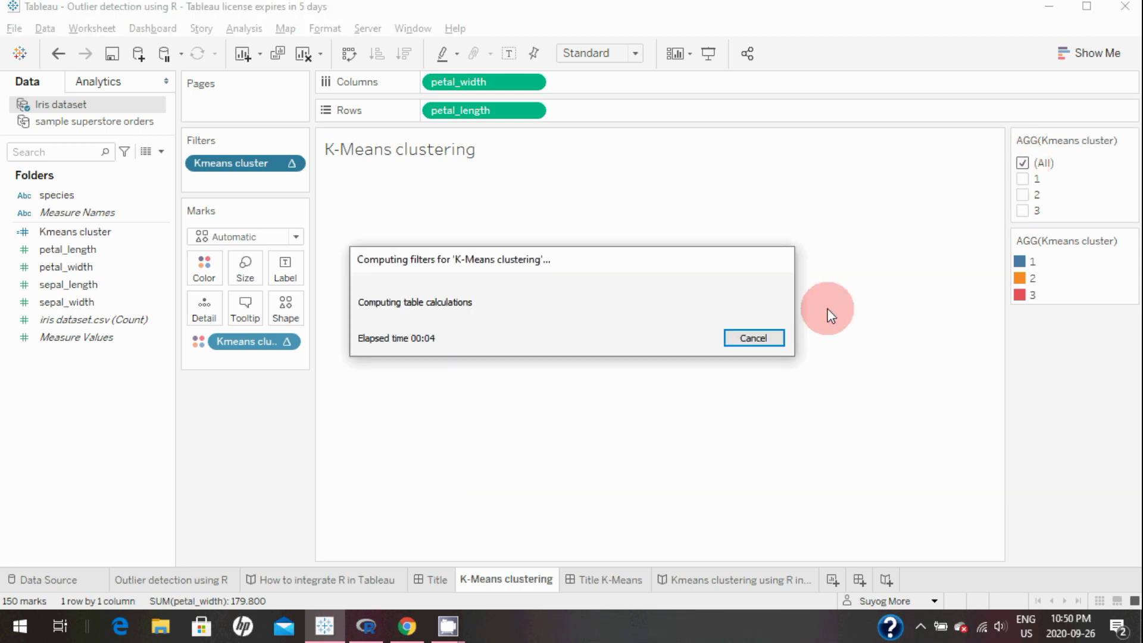
left_click(1024, 179)
left_click(722, 336)
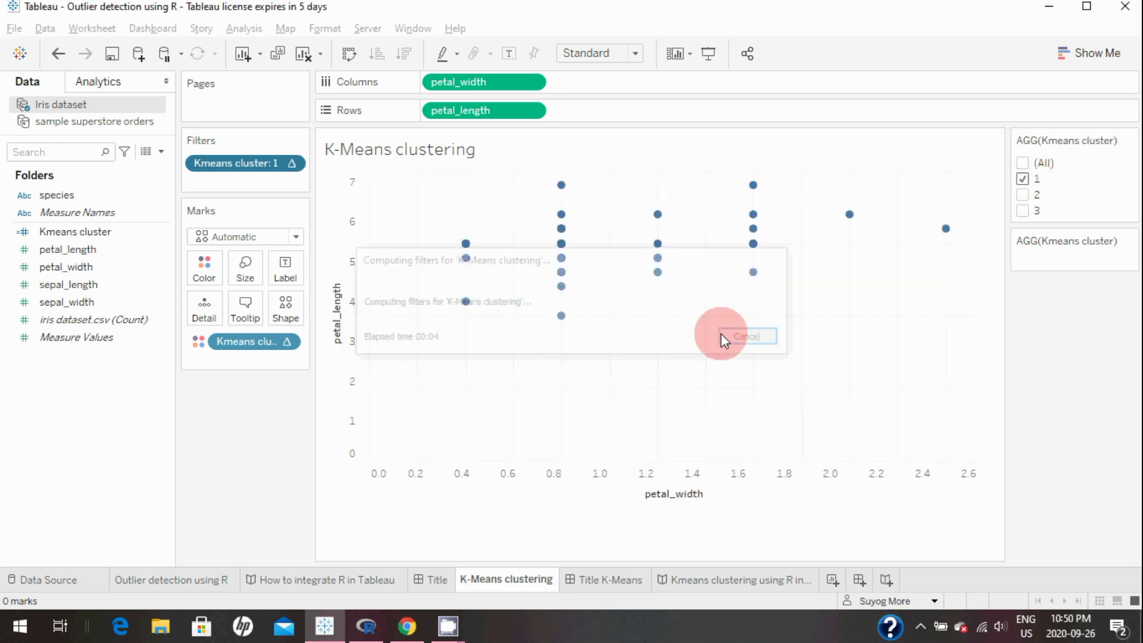
left_click_drag(416, 171, 977, 337)
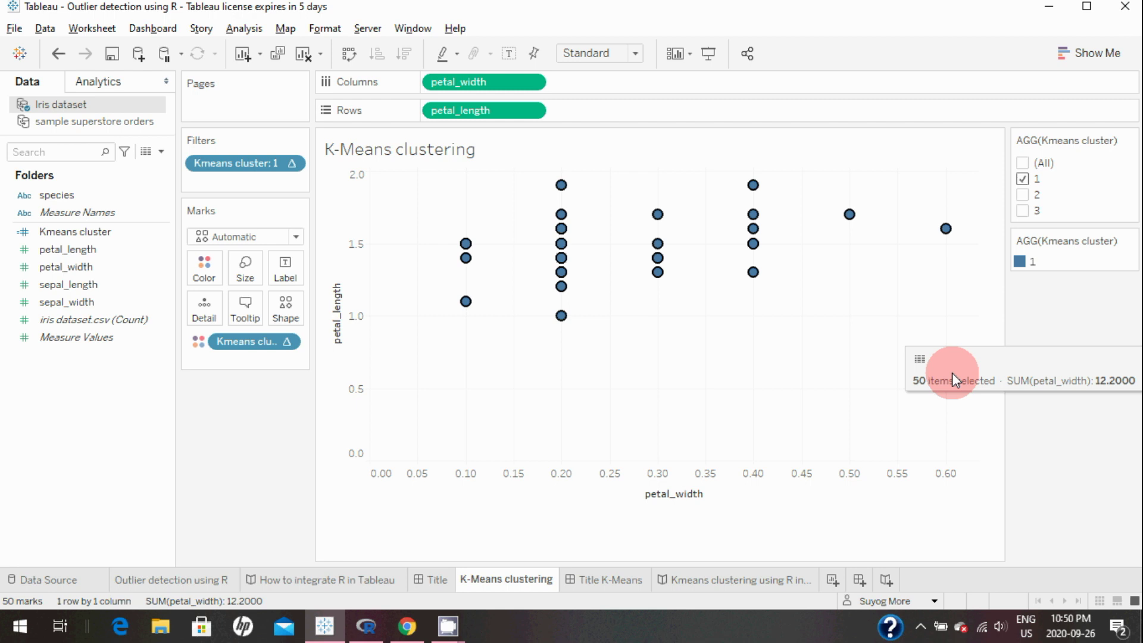
Step: Count cluster 2 (52 points) and cluster 3 (48 points) alone, then show all 150 points again
left_click(1024, 195)
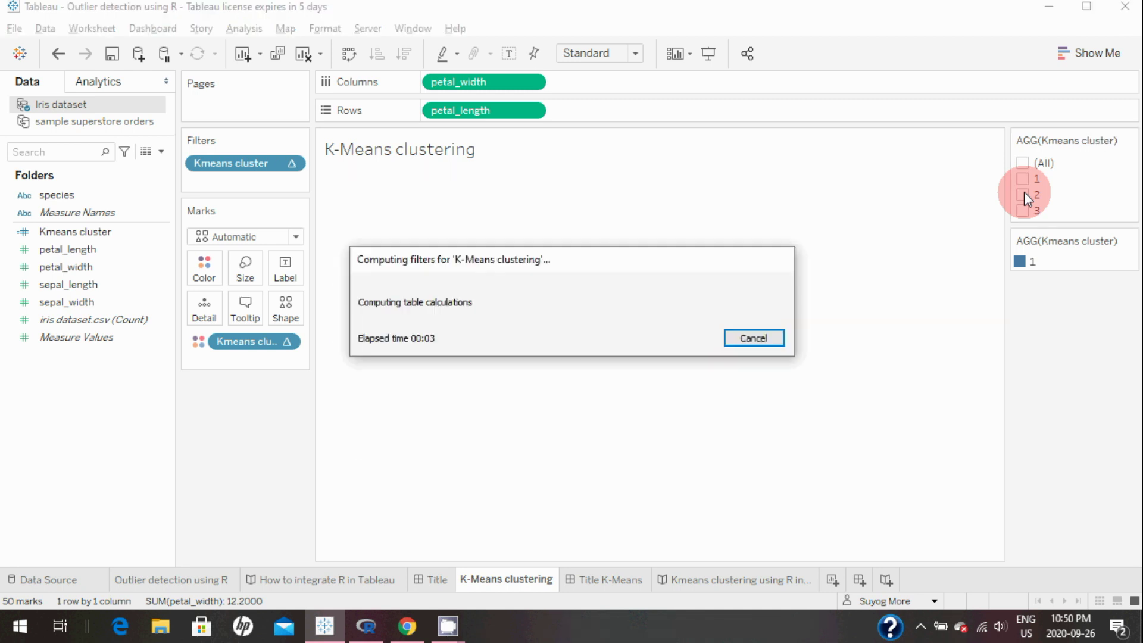
left_click_drag(671, 179, 961, 322)
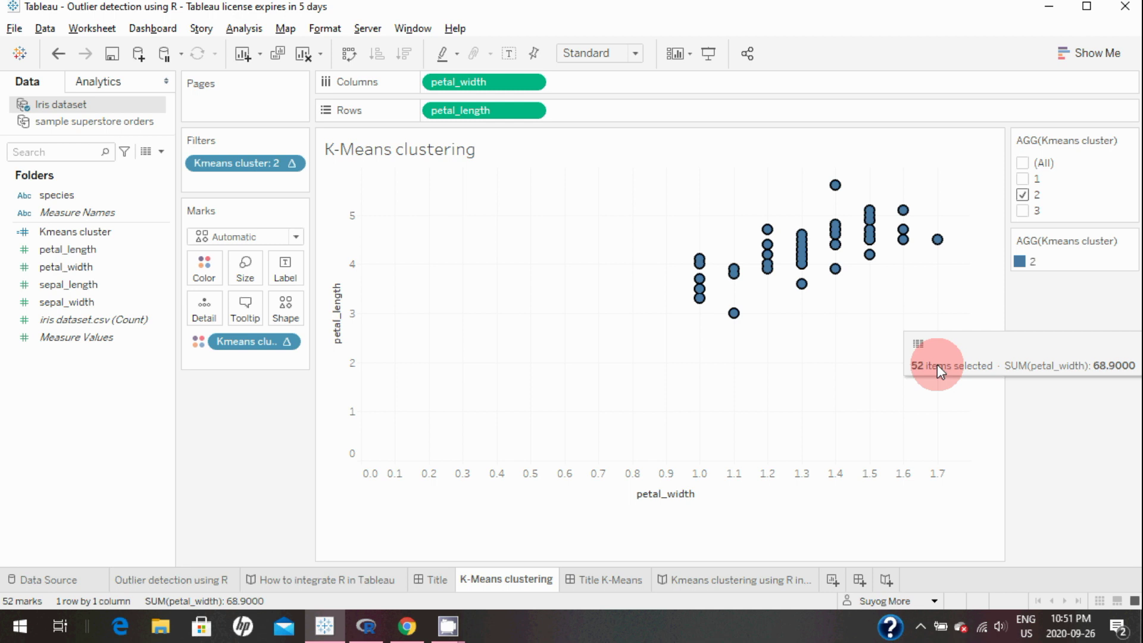
left_click(1023, 195)
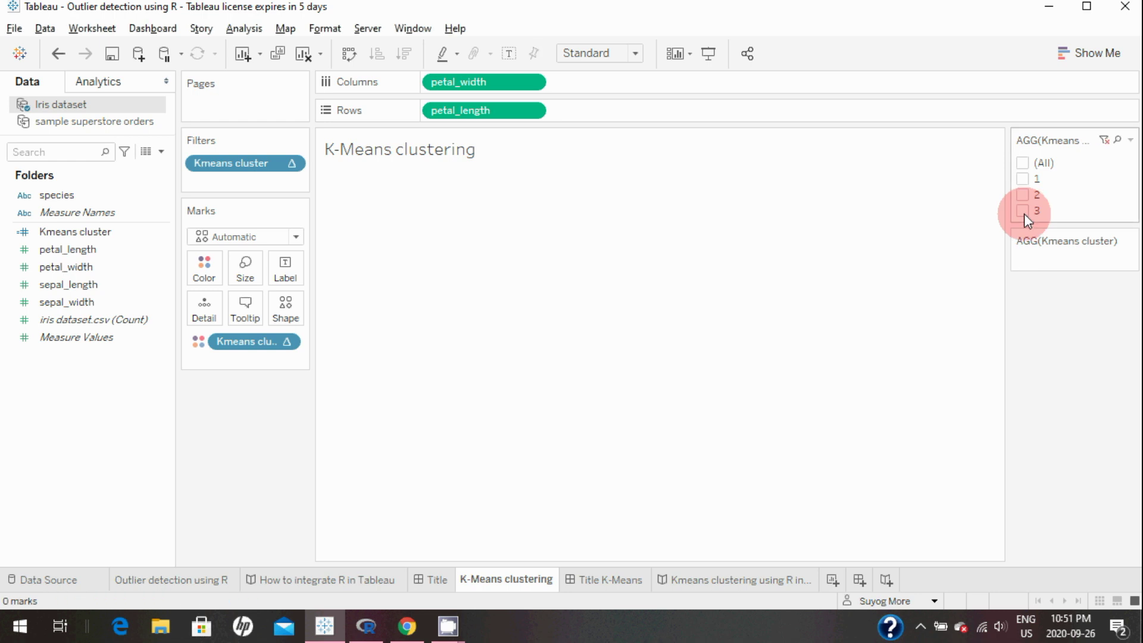
left_click(1024, 210)
left_click_drag(709, 171, 971, 284)
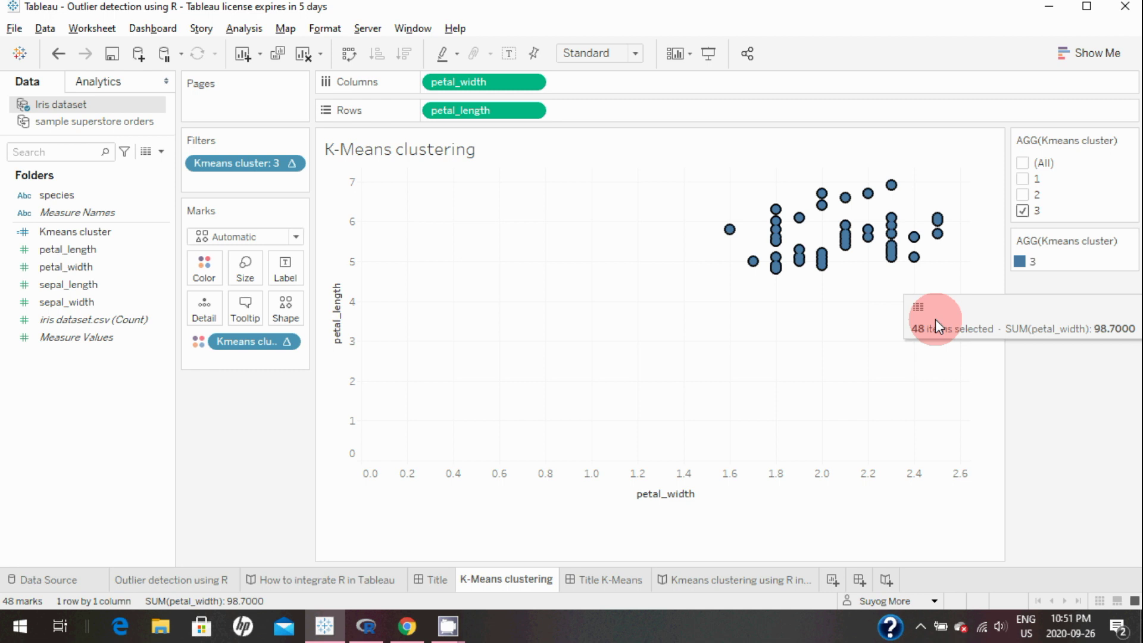
left_click_drag(238, 163, 235, 389)
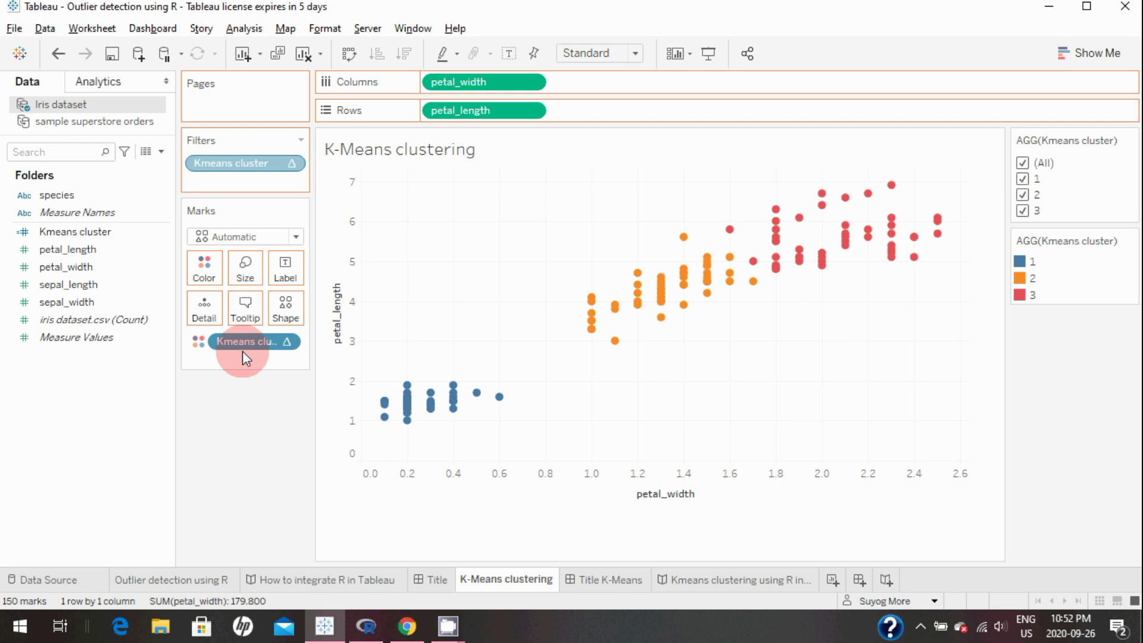
Step: Replace the Kmeans colouring with Tableau's Cluster analysis on petal length and width, clusters left Automatic
left_click_drag(242, 342, 245, 415)
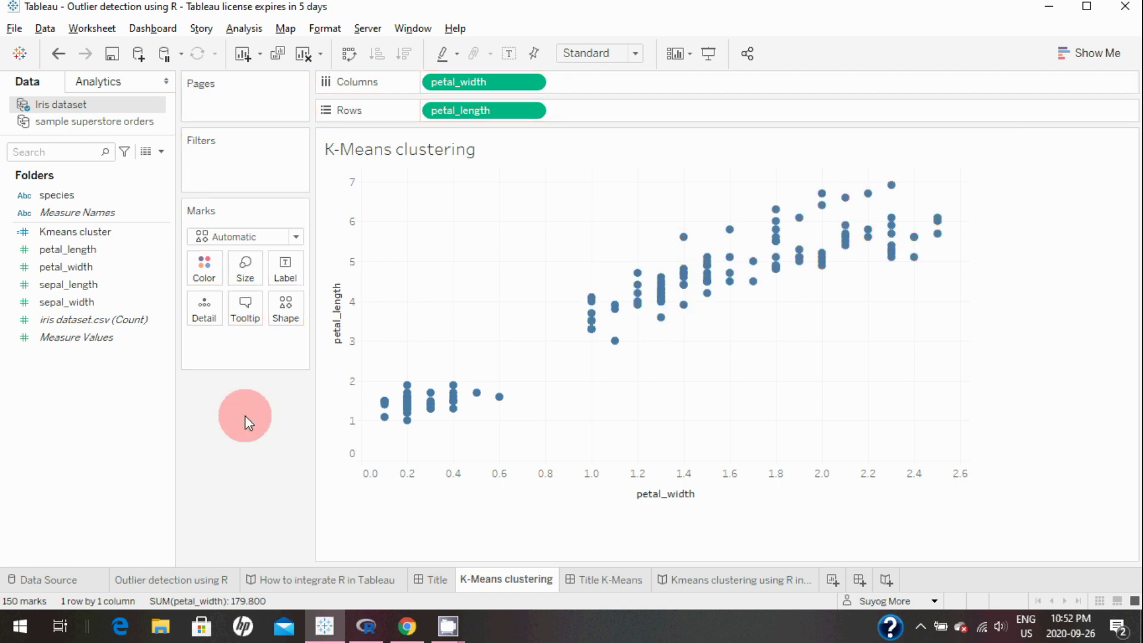
left_click(106, 81)
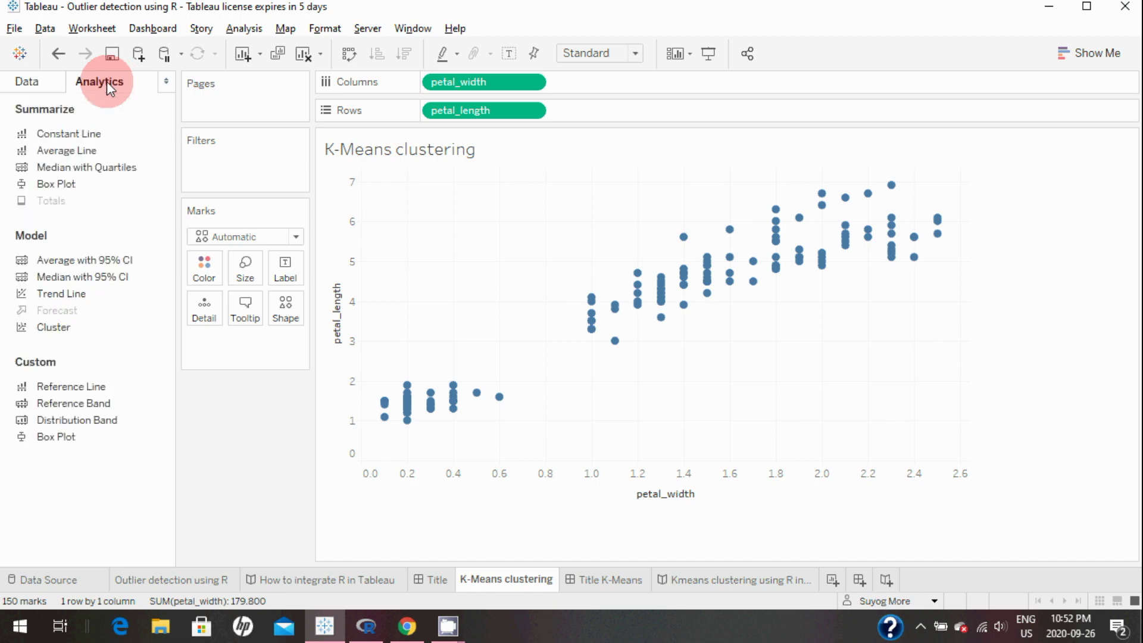
left_click_drag(74, 325, 67, 324)
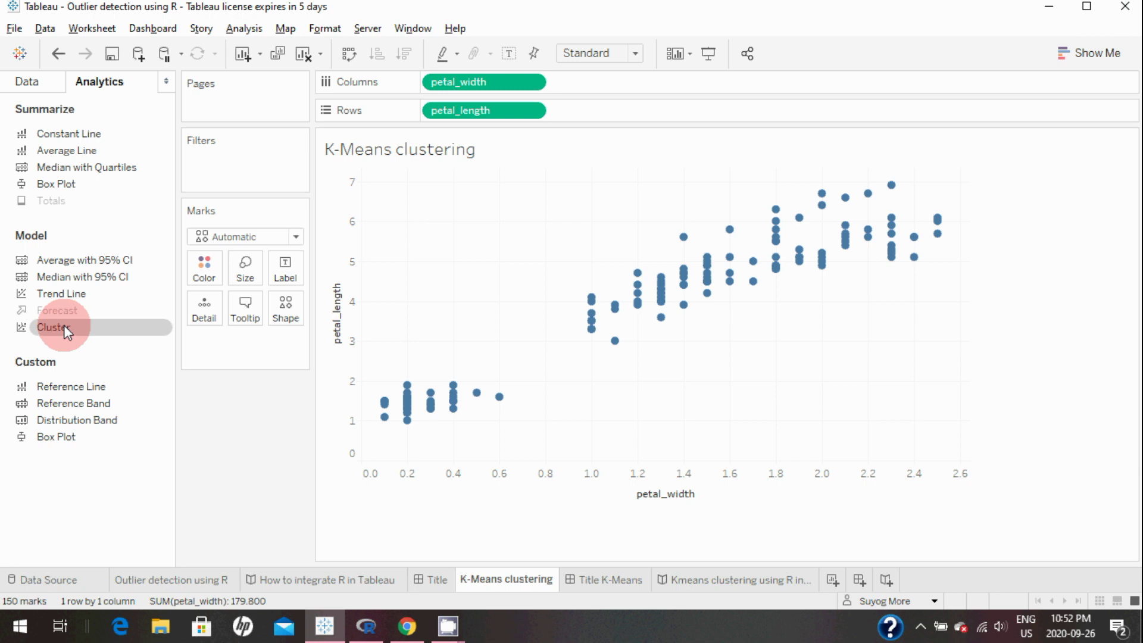
left_click_drag(63, 325, 465, 190)
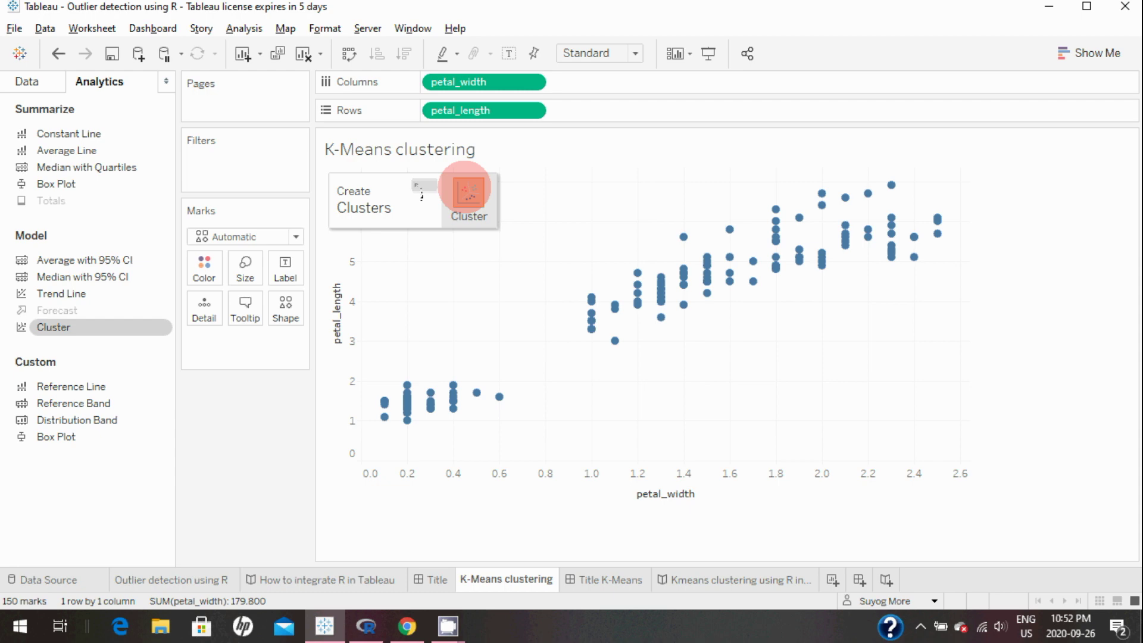
left_click_drag(467, 189, 468, 194)
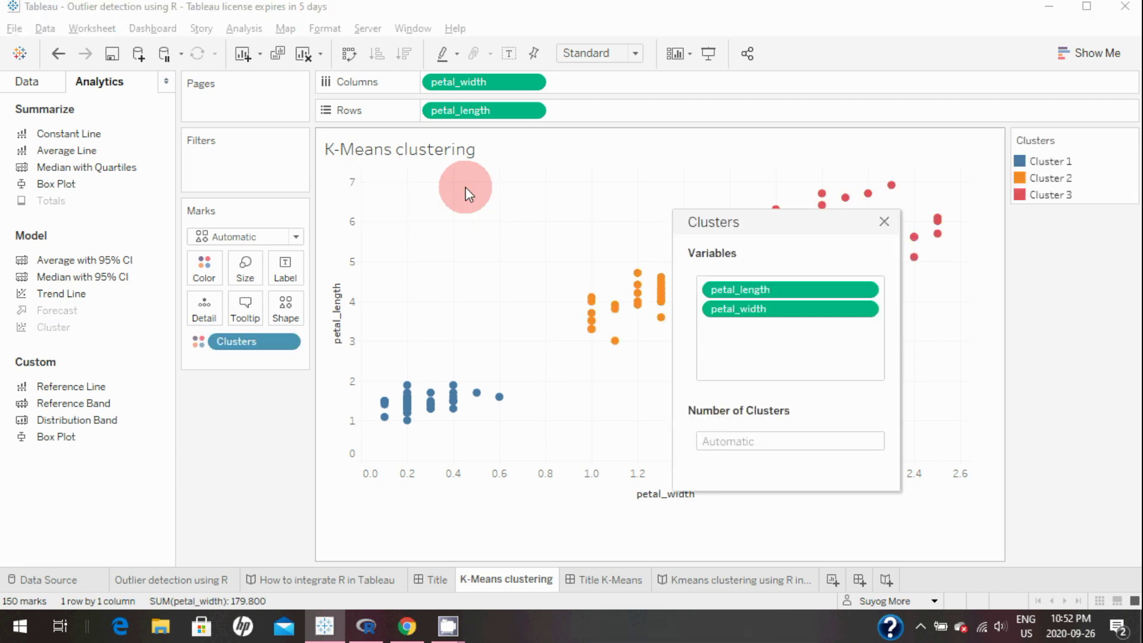
left_click(742, 440)
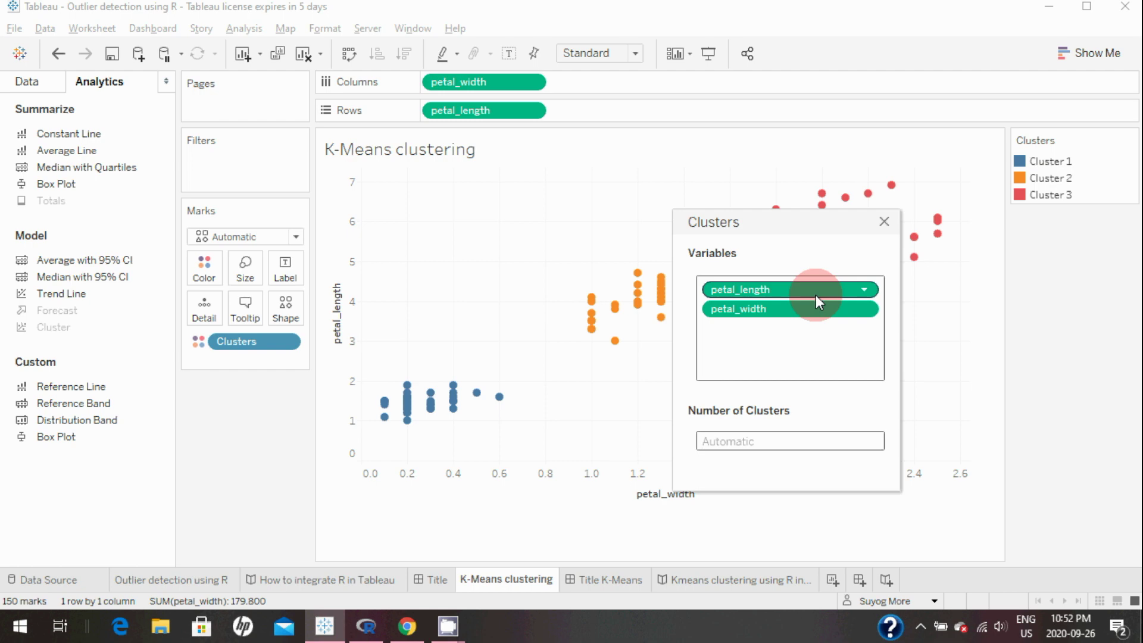
left_click(884, 222)
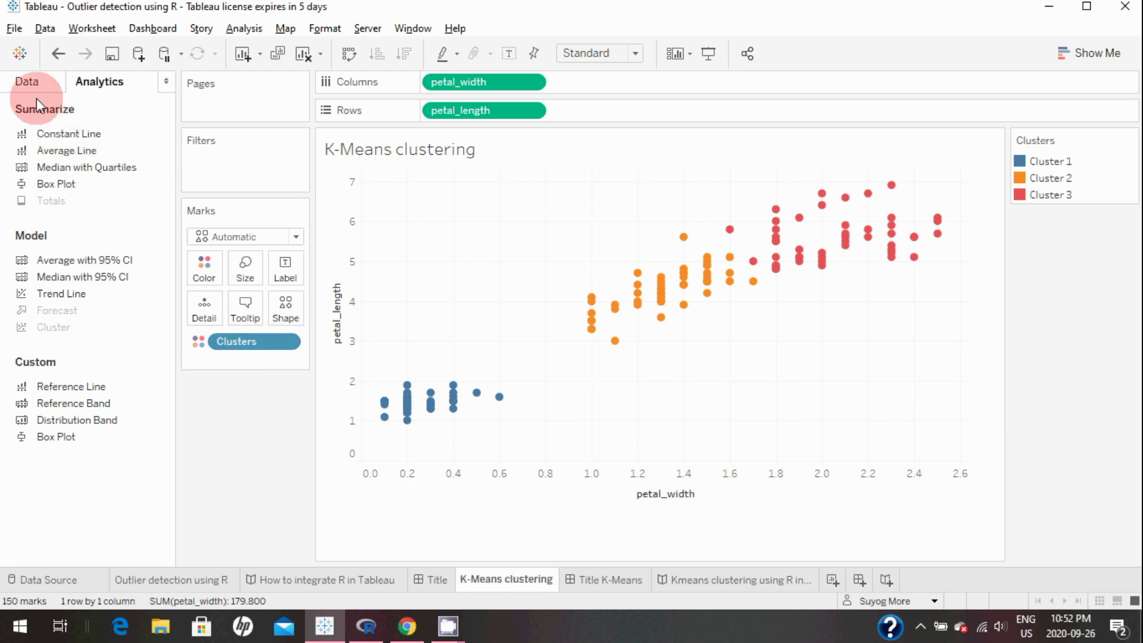
left_click(26, 81)
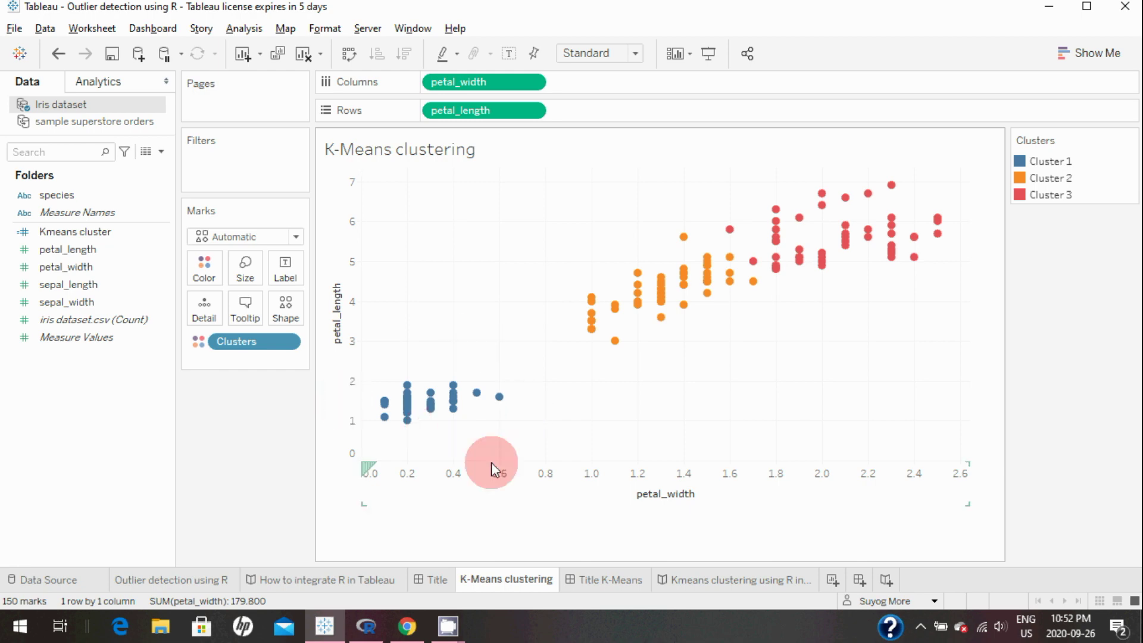
Step: Save the Clusters pill as a data field and rename it 'Tableau clusters'
mouse_move(413, 414)
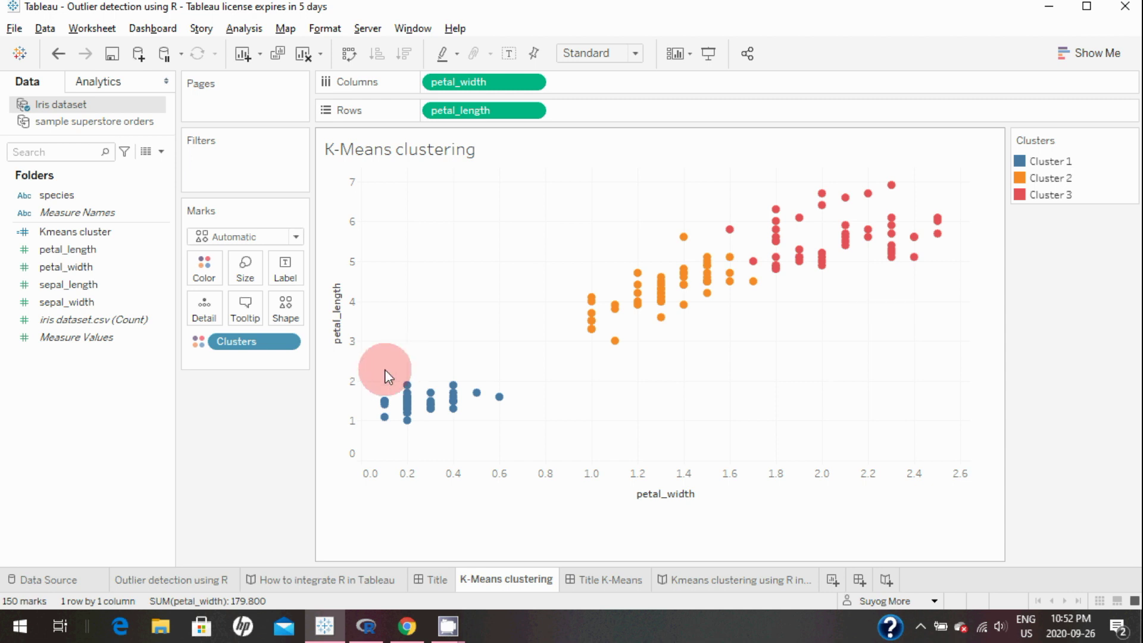
left_click(288, 343)
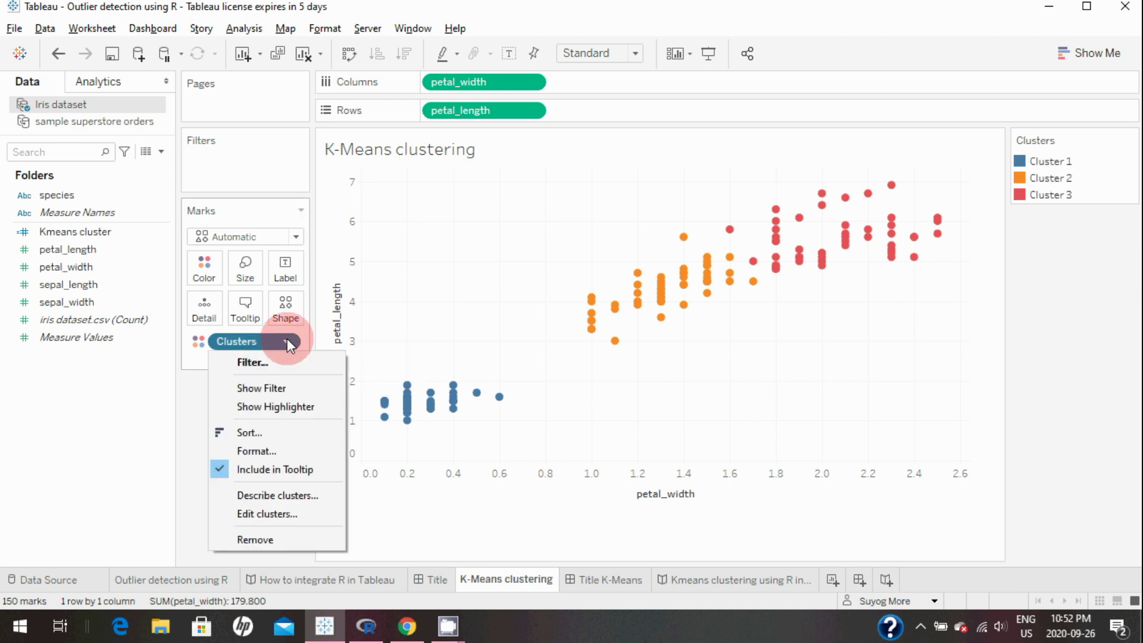
left_click(285, 411)
left_click_drag(241, 343, 57, 406)
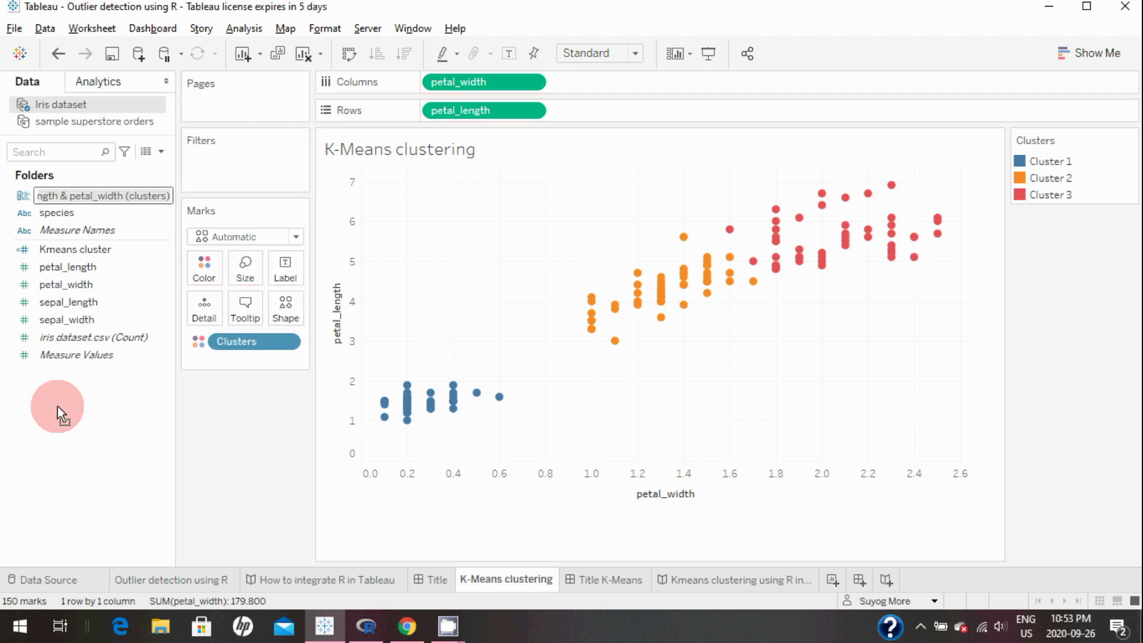
left_click(121, 219)
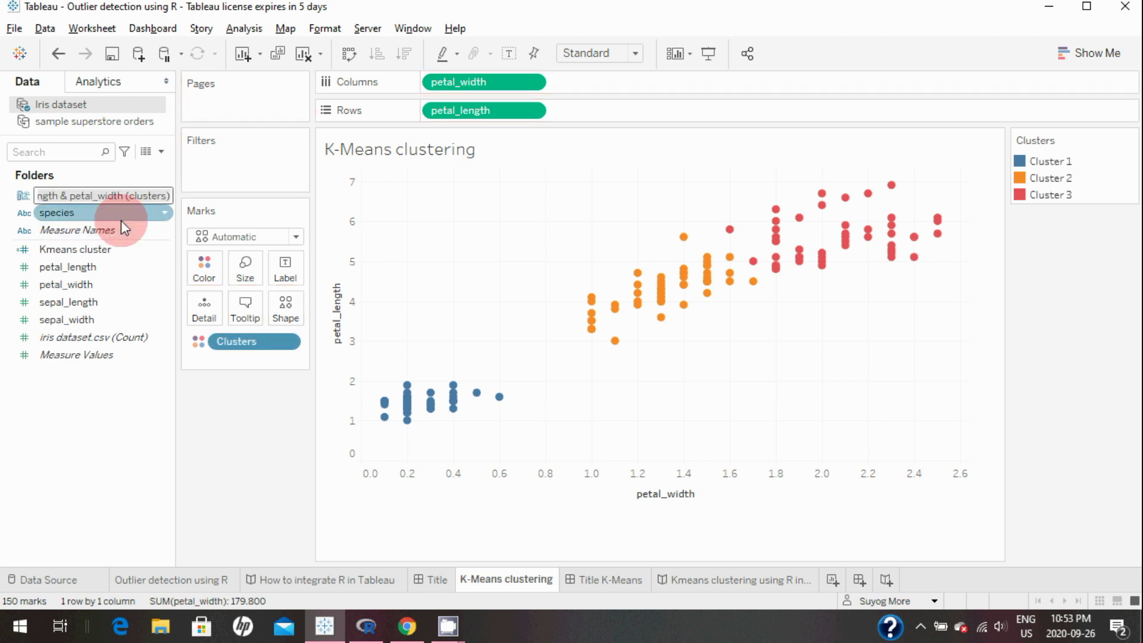
type("Tableau clusters")
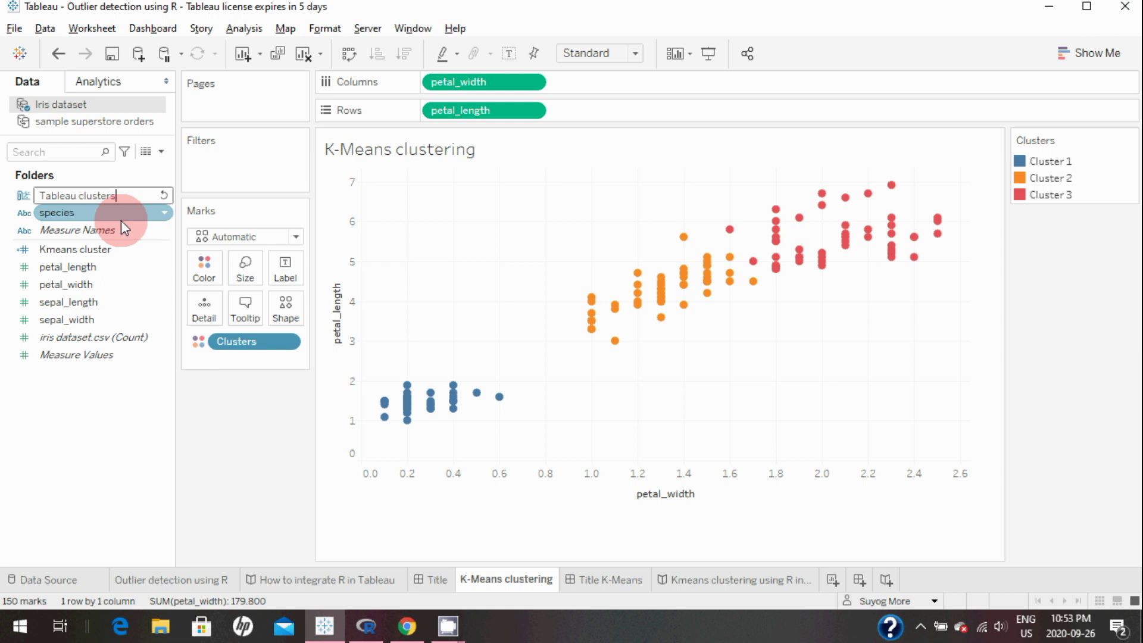
key("Return")
left_click_drag(105, 216, 237, 177)
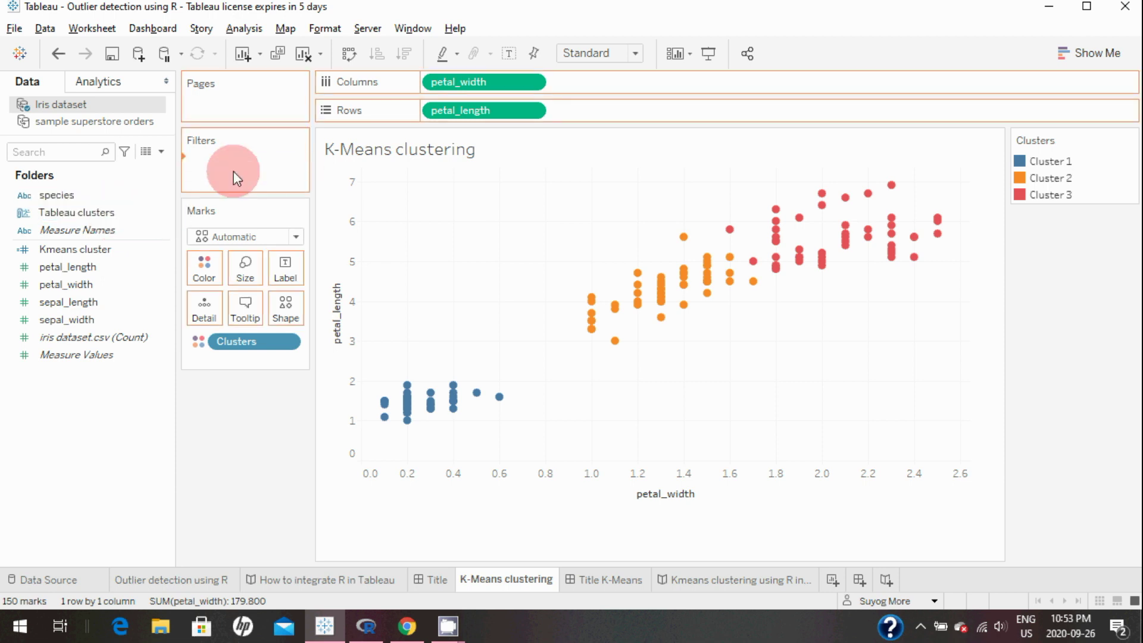
Step: Filter on Tableau clusters keeping all three, show its filter card and deselect every cluster
left_click_drag(237, 177, 234, 173)
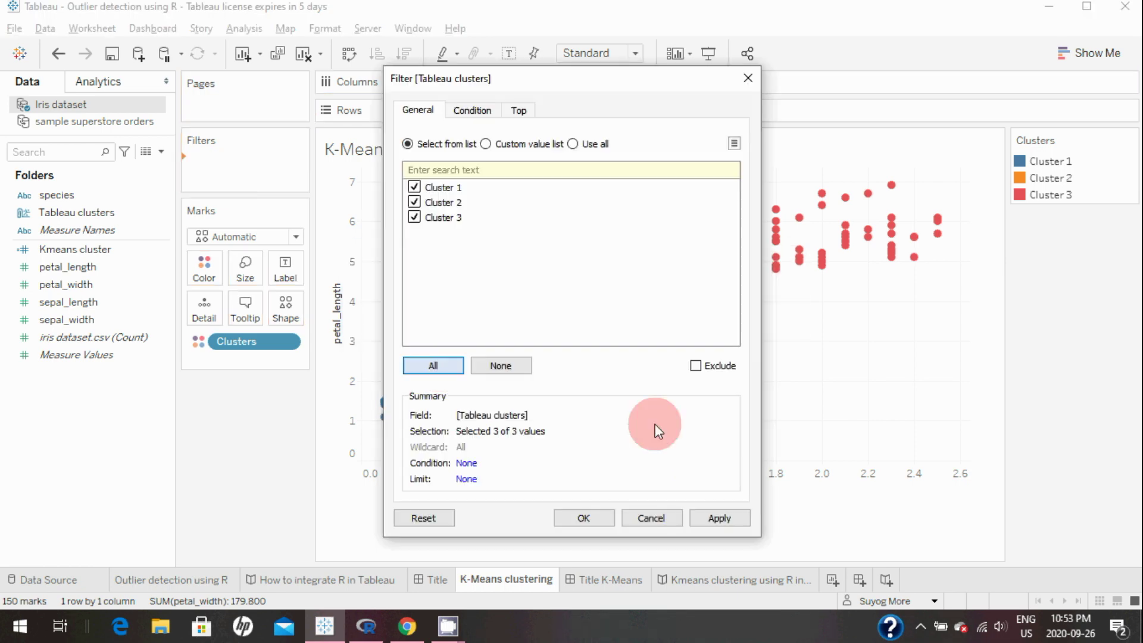
left_click(736, 517)
left_click(586, 517)
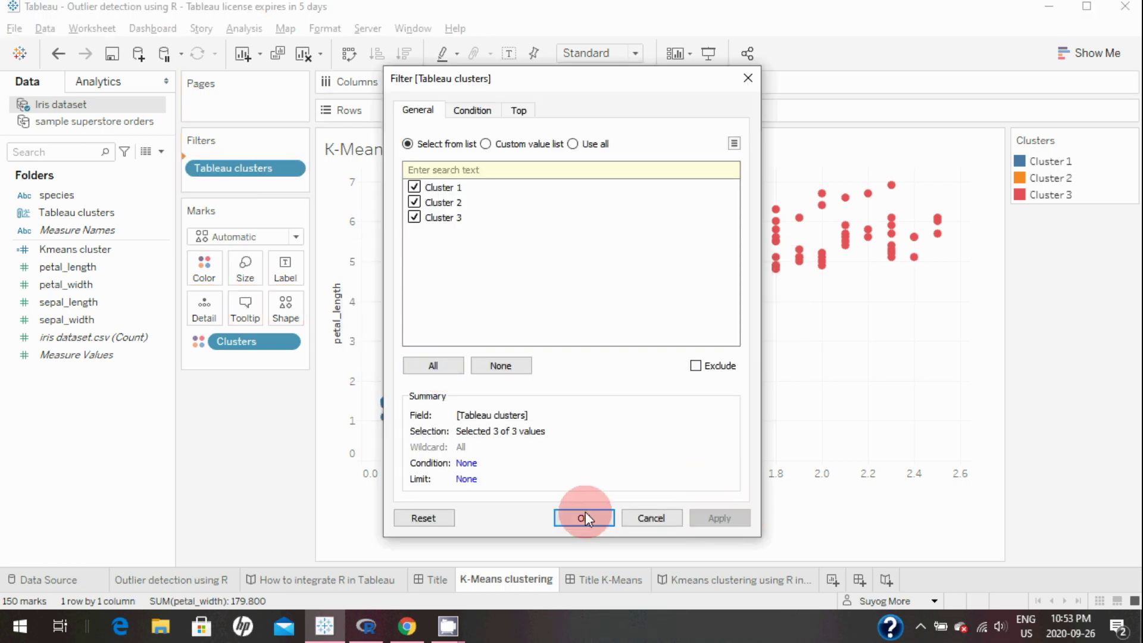
left_click(290, 162)
left_click(273, 209)
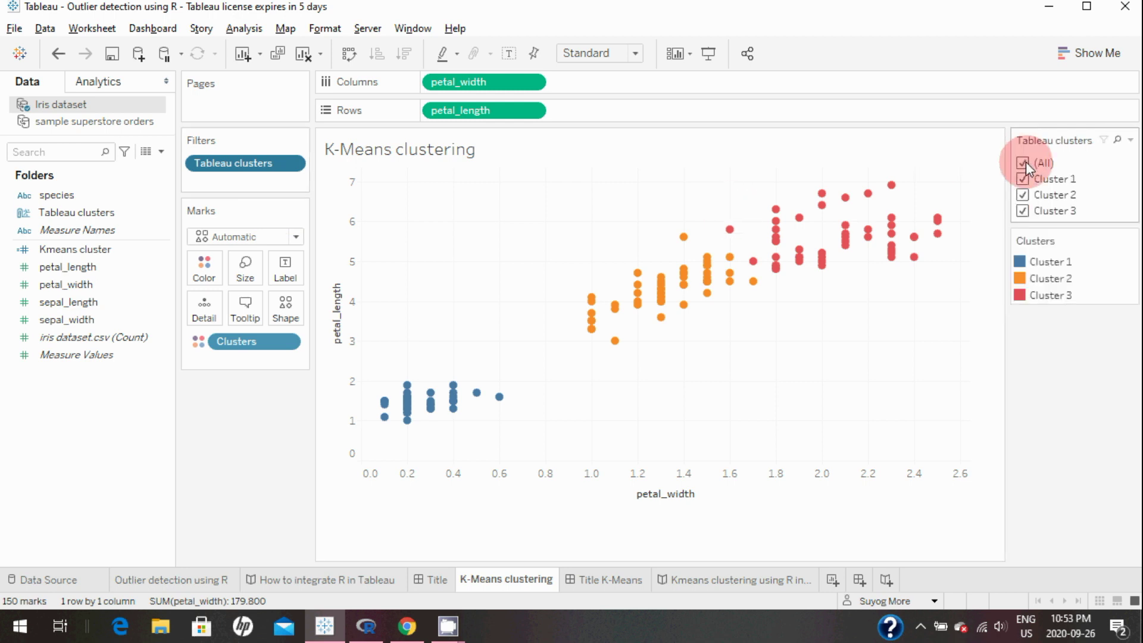
left_click(1023, 163)
Step: Show Cluster 1 then Cluster 2 alone and select their marks to count 50 and 52 points
left_click(1023, 179)
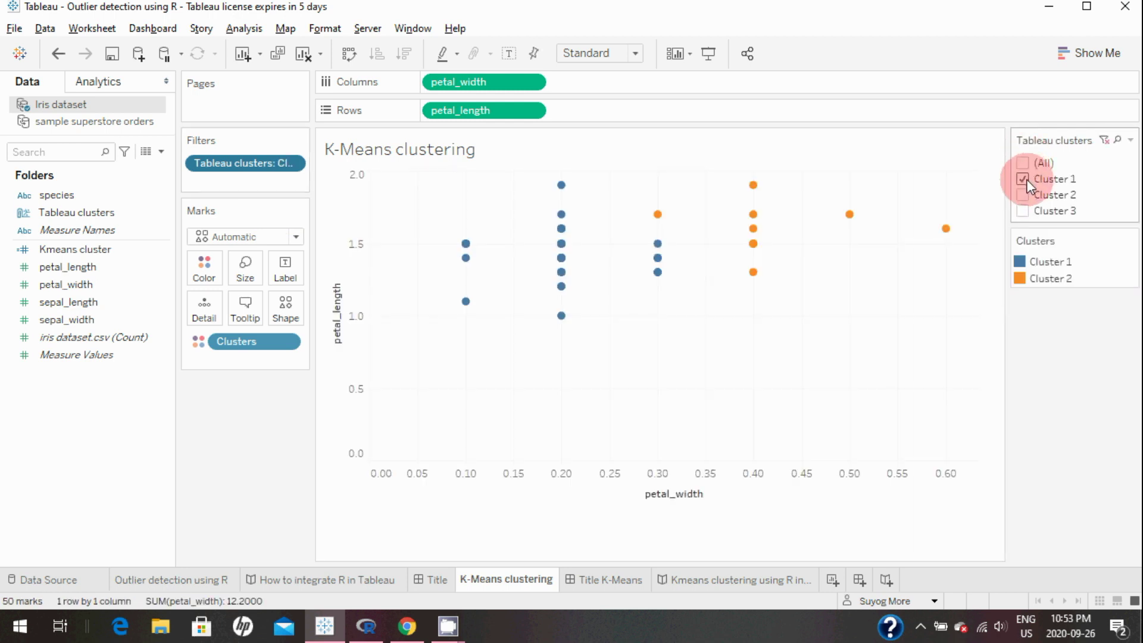
left_click_drag(408, 173, 995, 341)
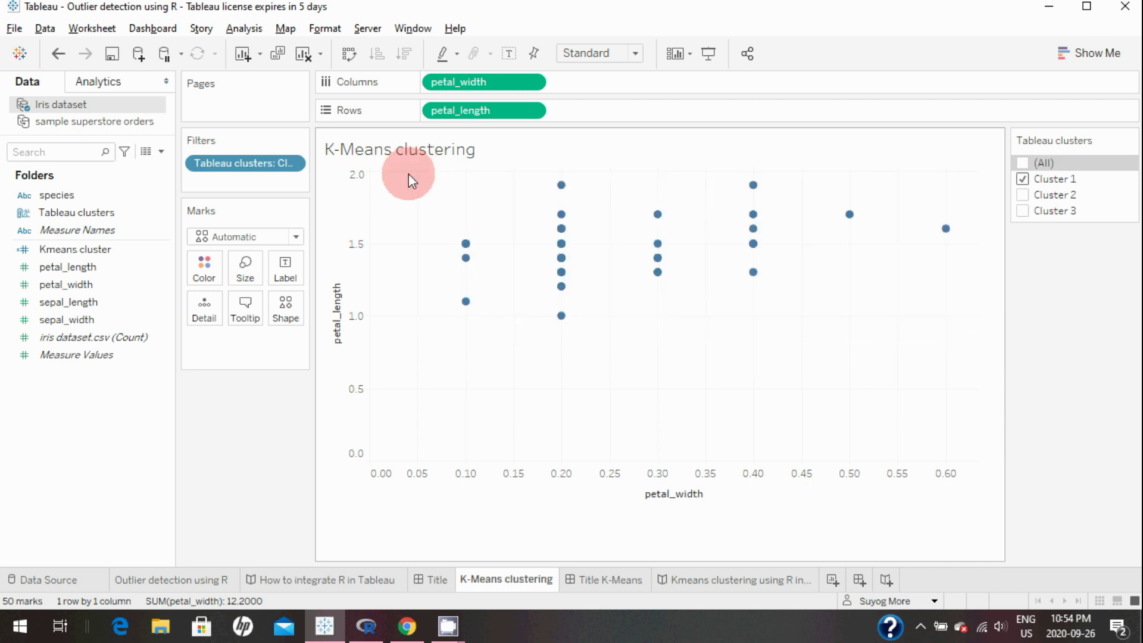
left_click_drag(408, 173, 980, 334)
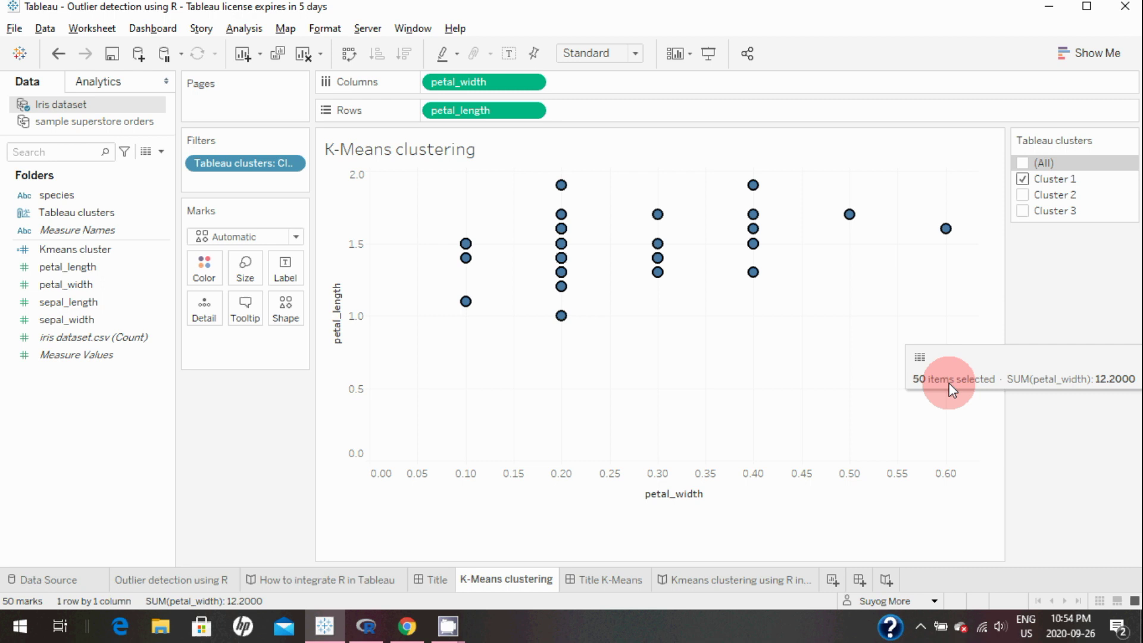
left_click(1023, 179)
left_click(1023, 195)
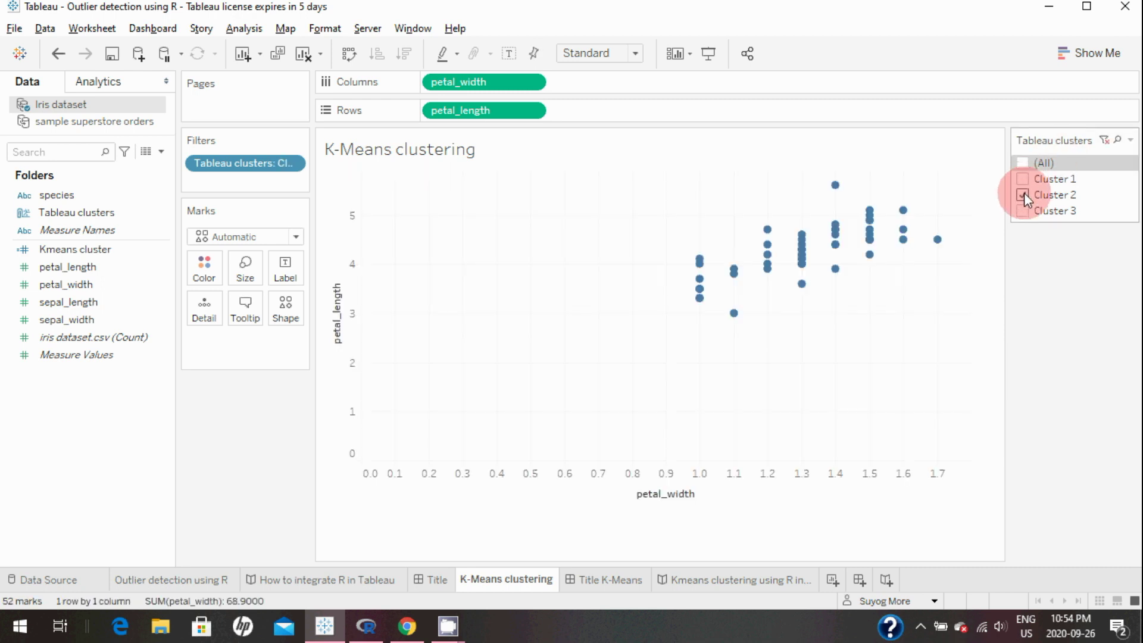
left_click_drag(651, 180, 963, 327)
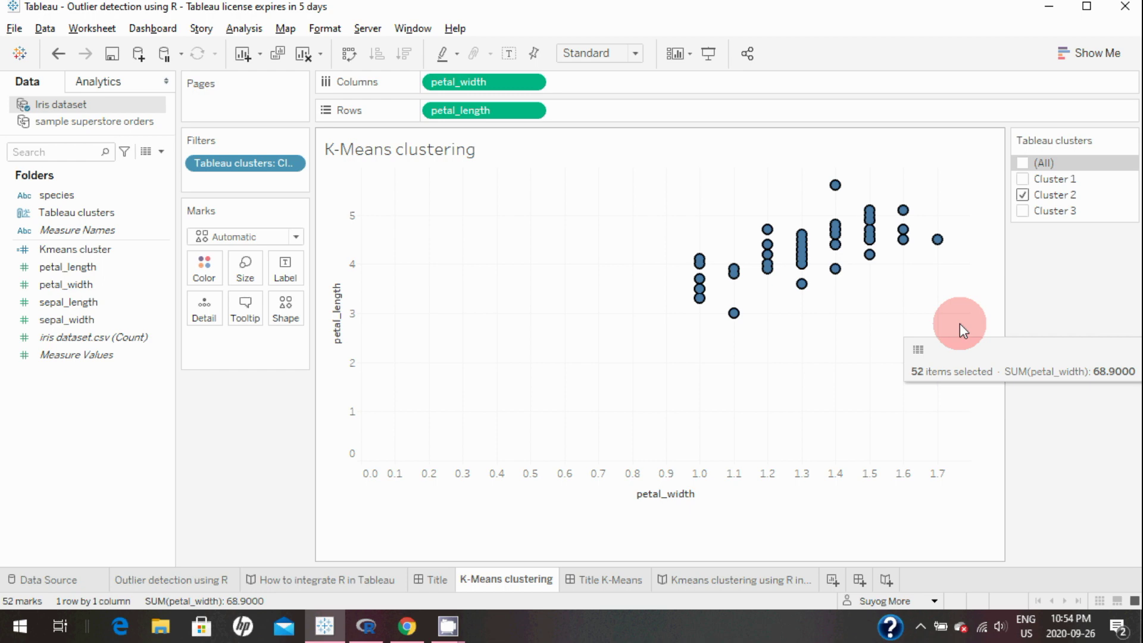
Step: Show Cluster 3 alone to count its 48 points, then restore all clusters and clear the selection
left_click(1024, 195)
left_click(1024, 211)
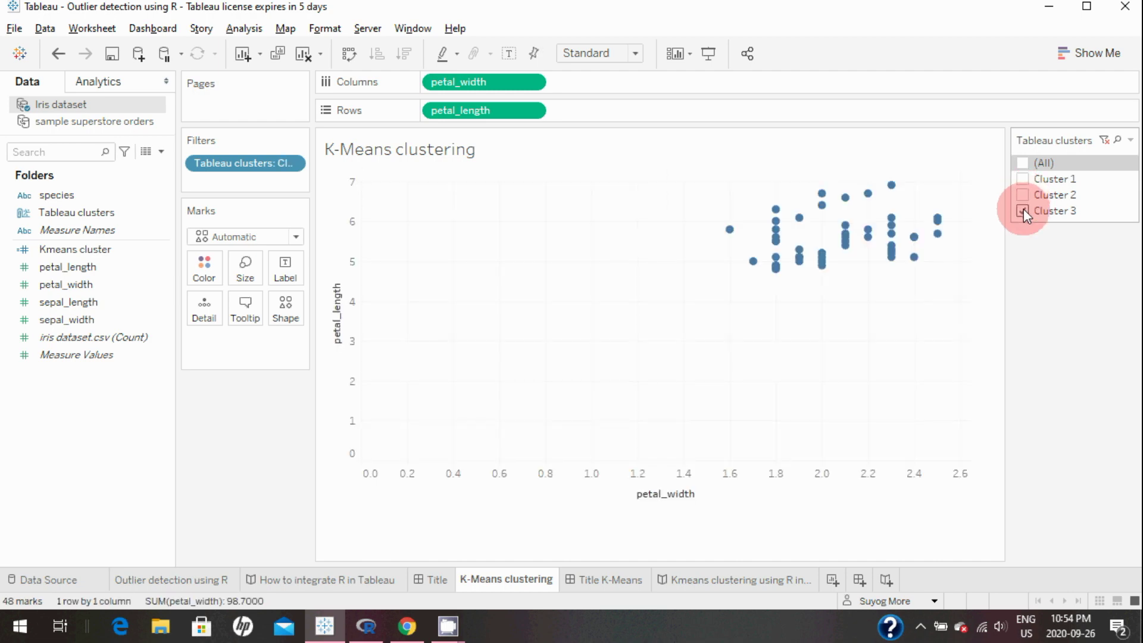
left_click_drag(716, 177, 978, 284)
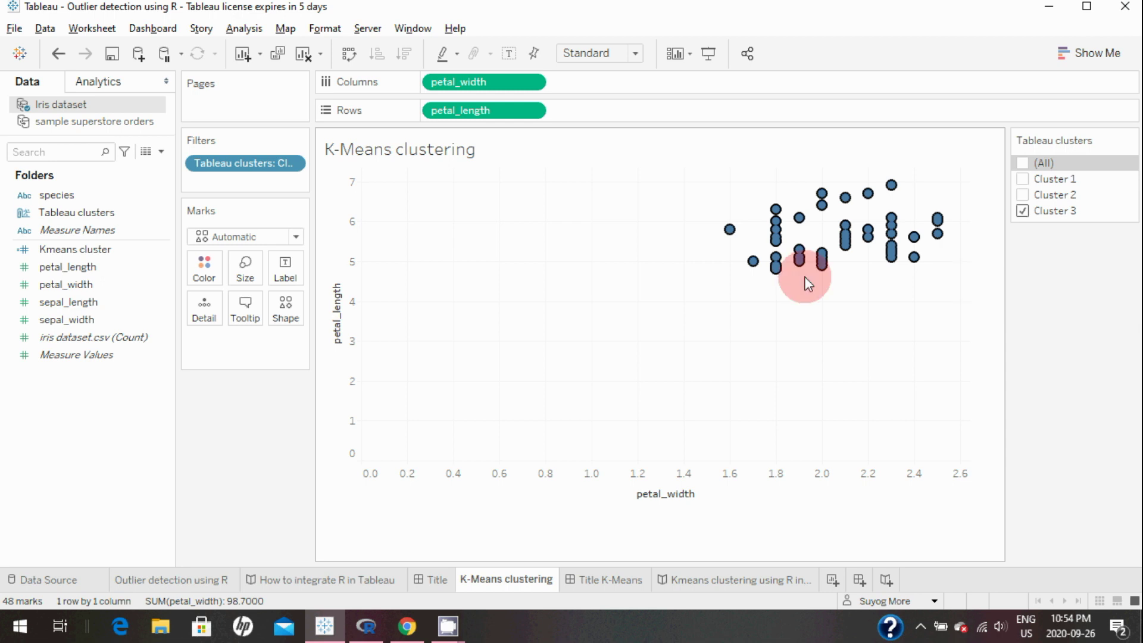
left_click(824, 324)
left_click_drag(716, 174, 965, 299)
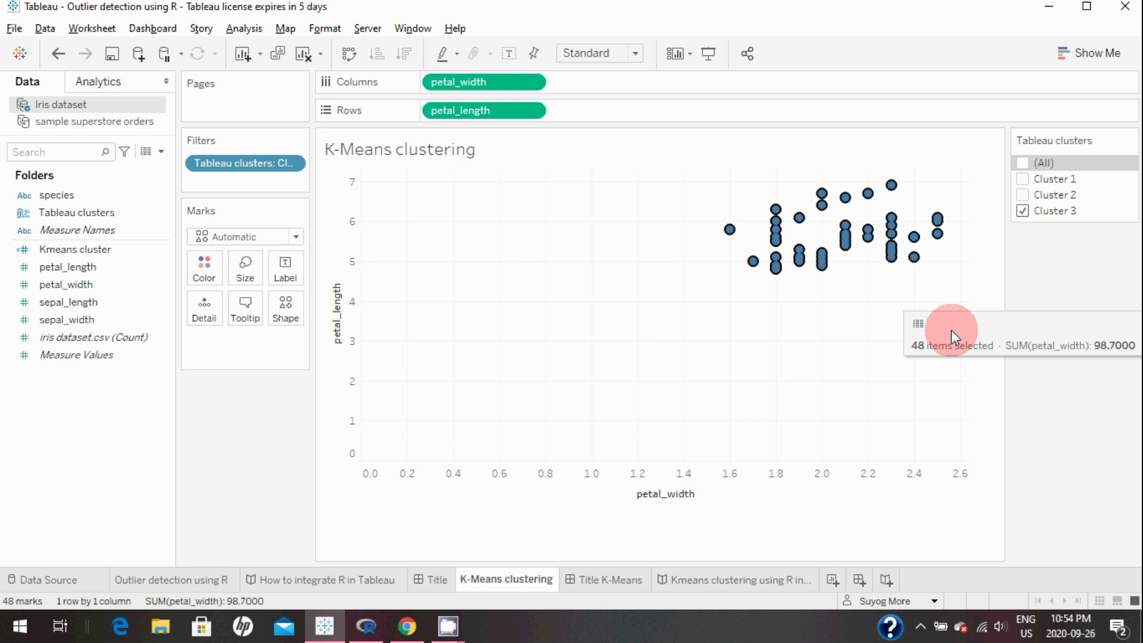
left_click(1026, 162)
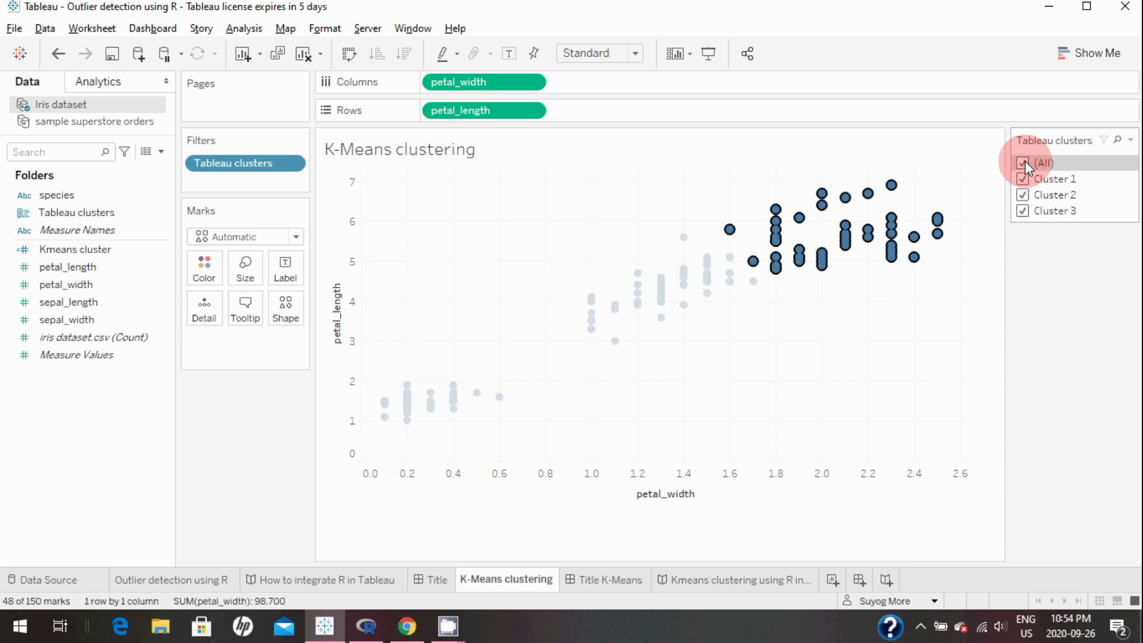
left_click(185, 470)
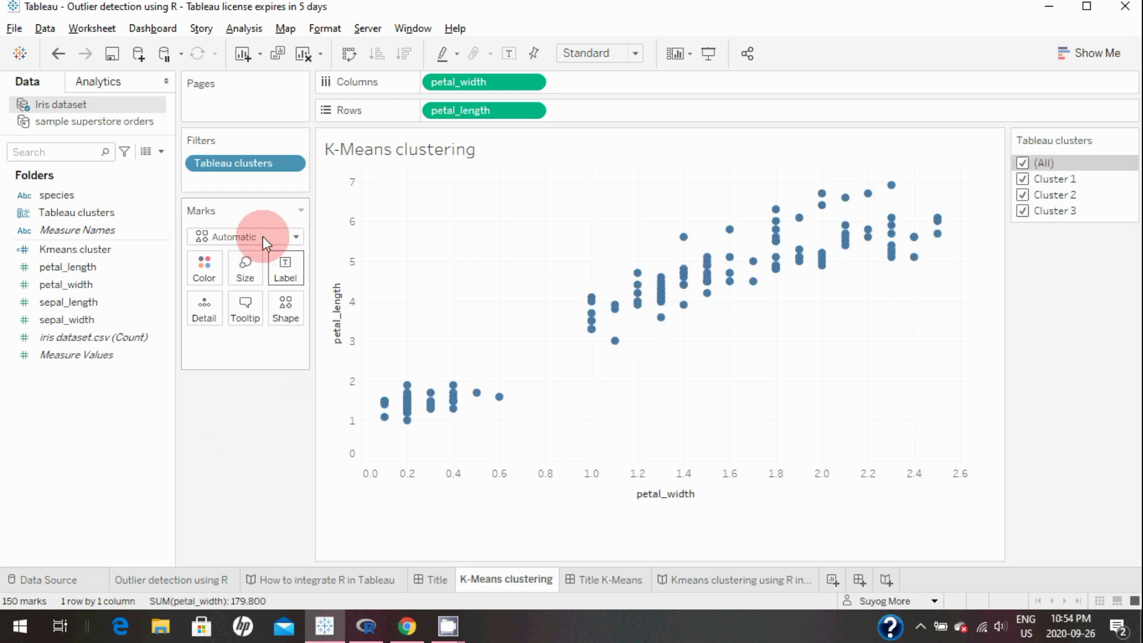
left_click(105, 81)
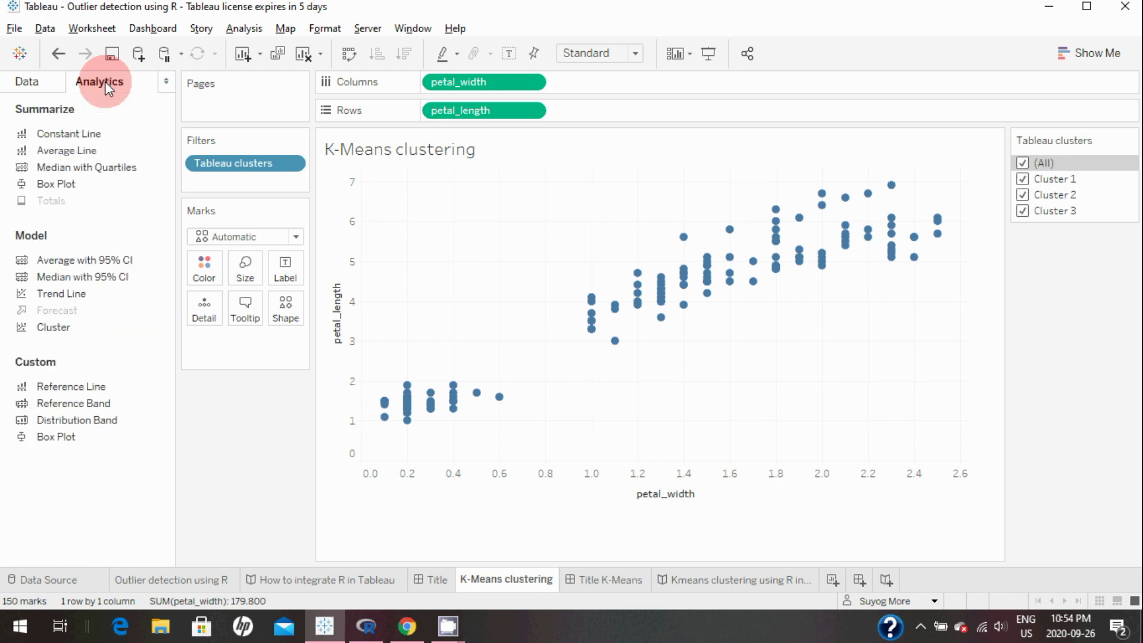
left_click(27, 81)
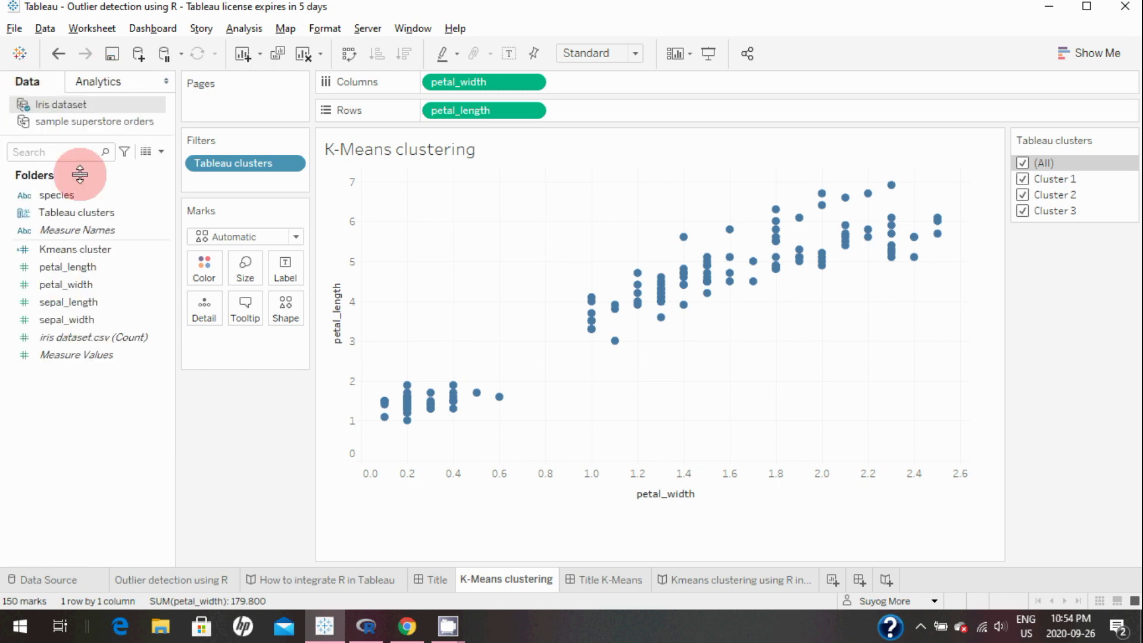
left_click(160, 249)
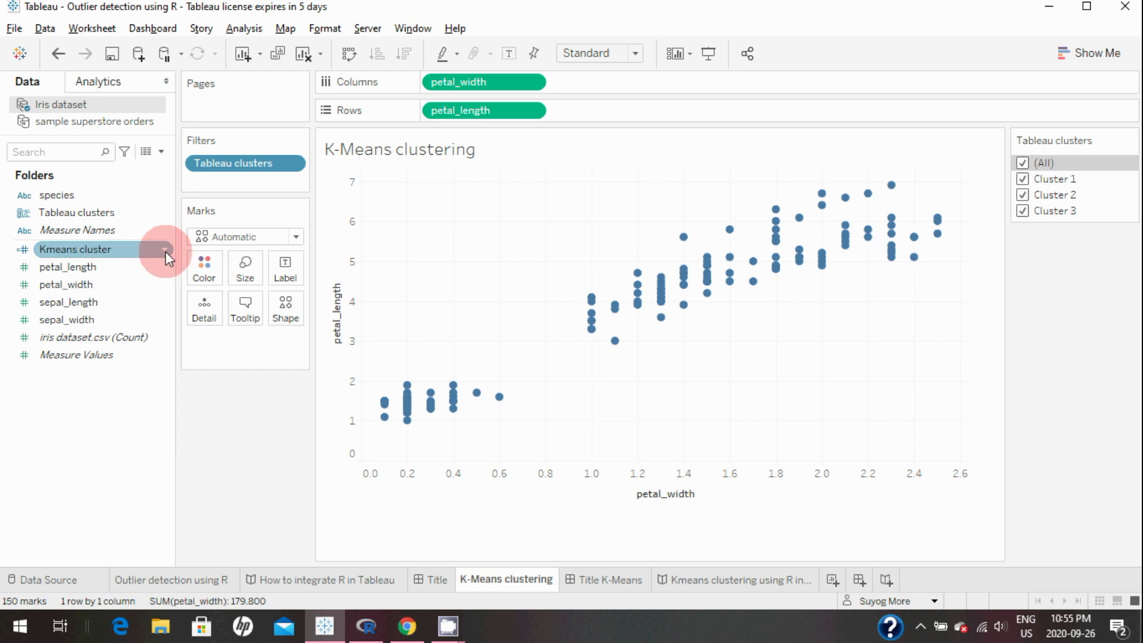
left_click(165, 251)
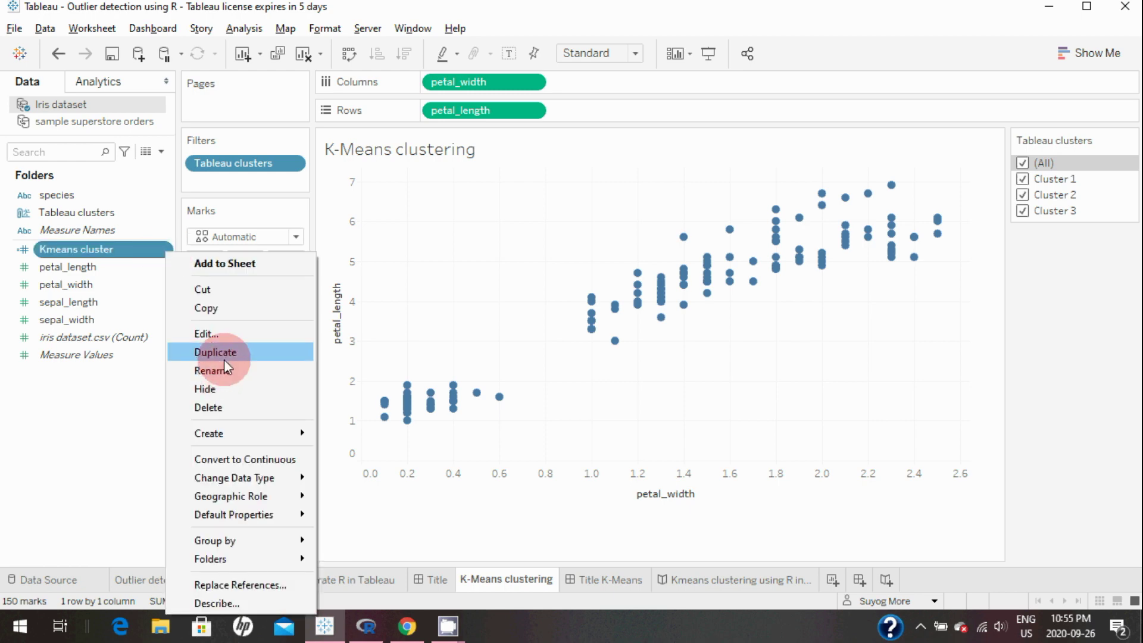
left_click(230, 330)
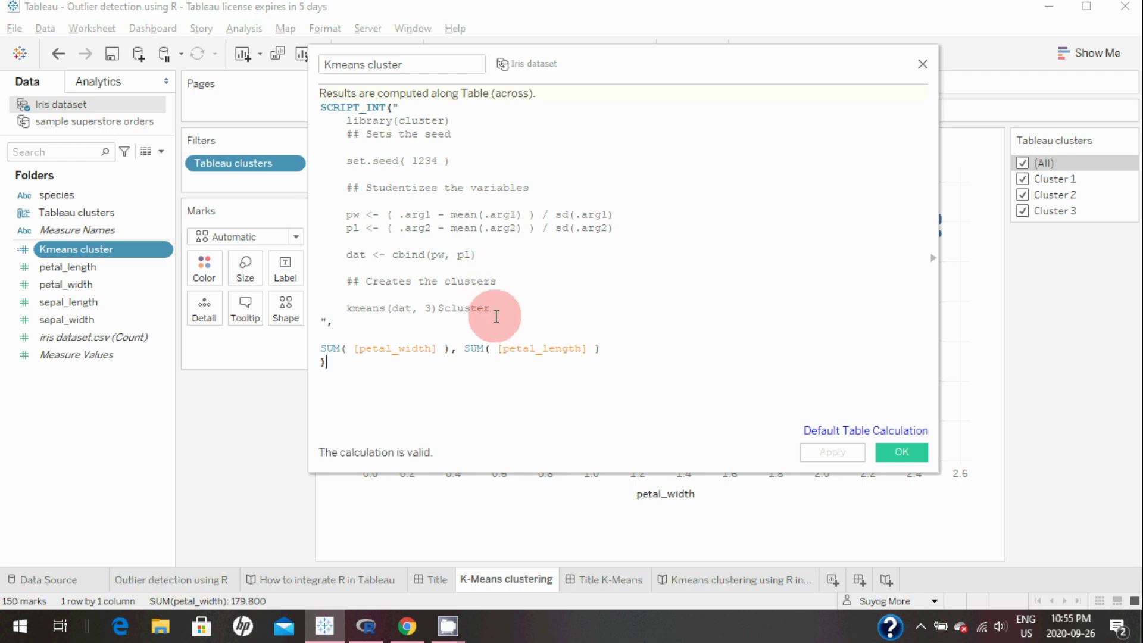
left_click_drag(497, 316, 322, 121)
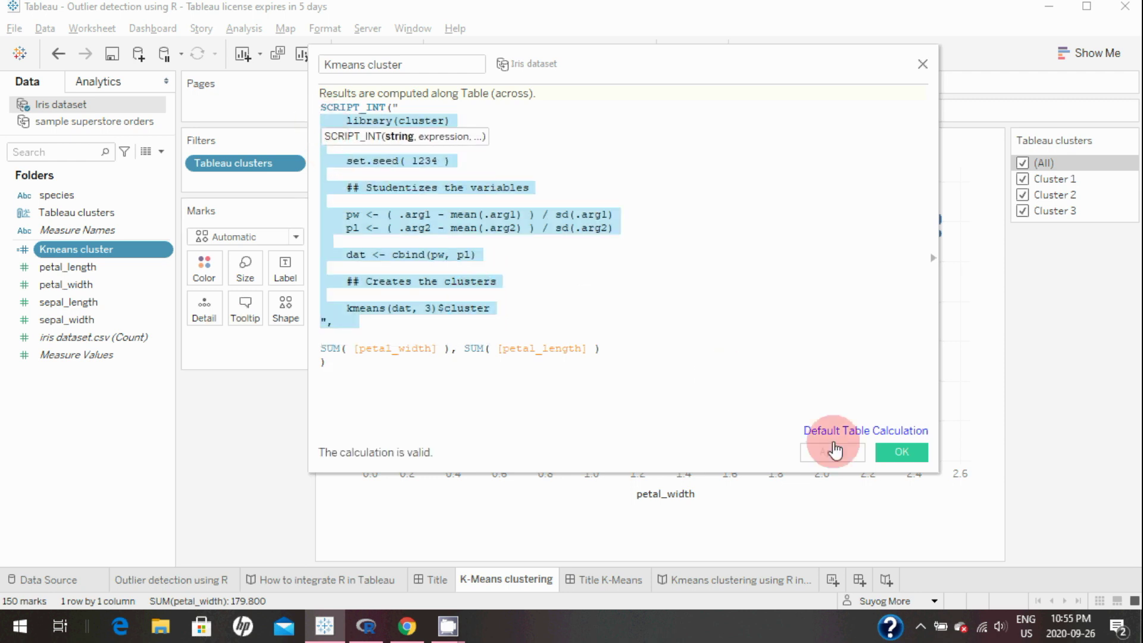
left_click(912, 459)
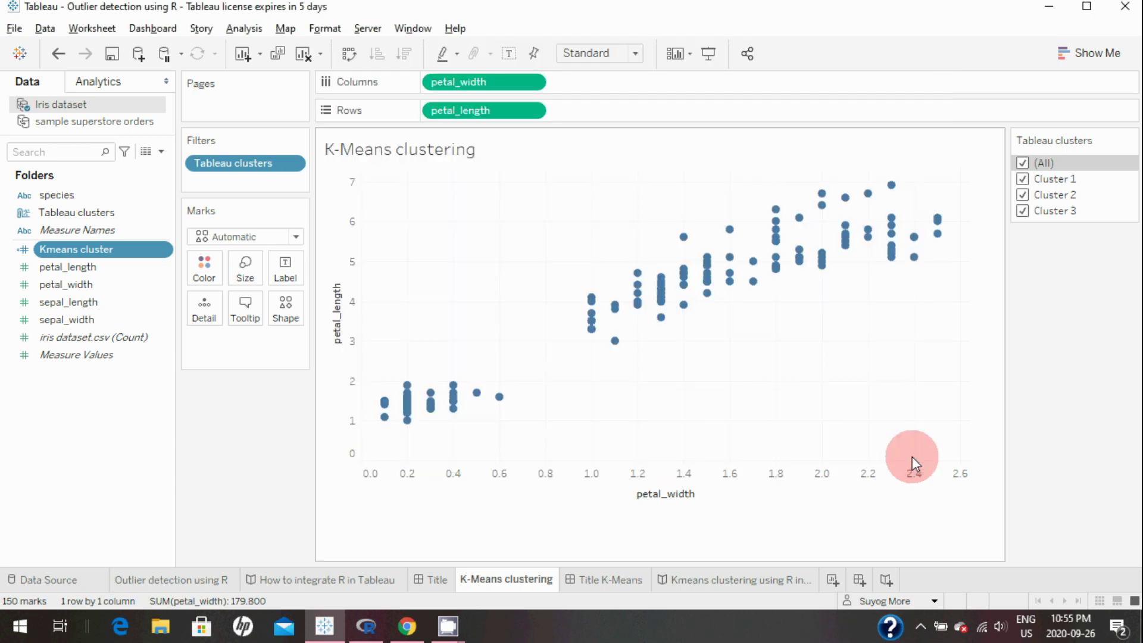